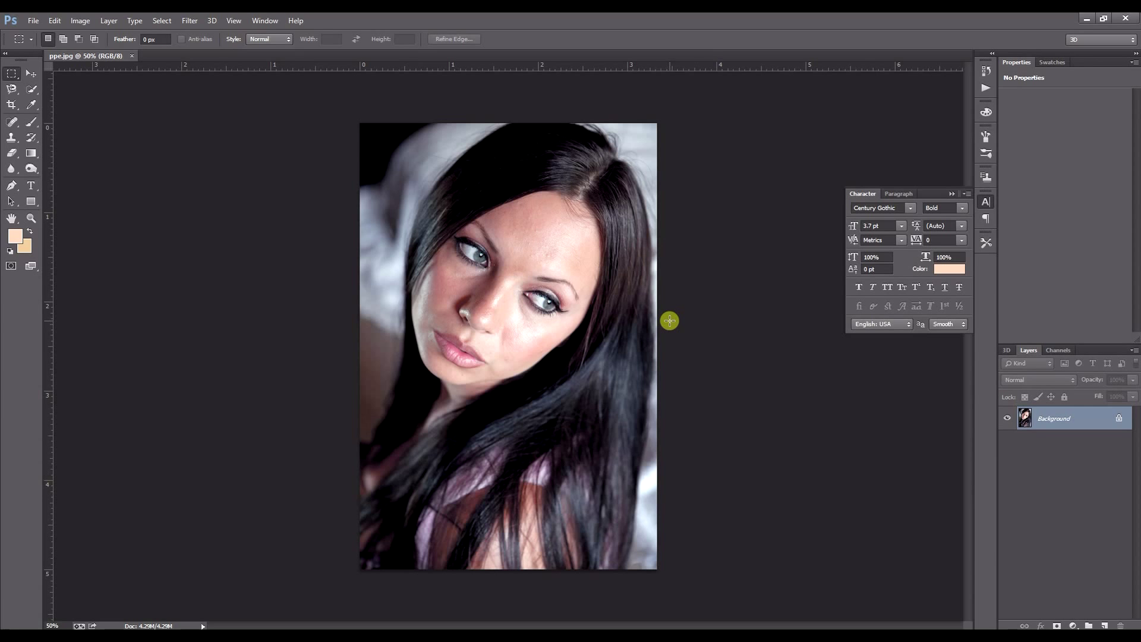
Step: Zoom in and heal the blemishes across the forehead with the Spot Healing Brush
{"action": "left_click", "coordinate": [8, 119]}
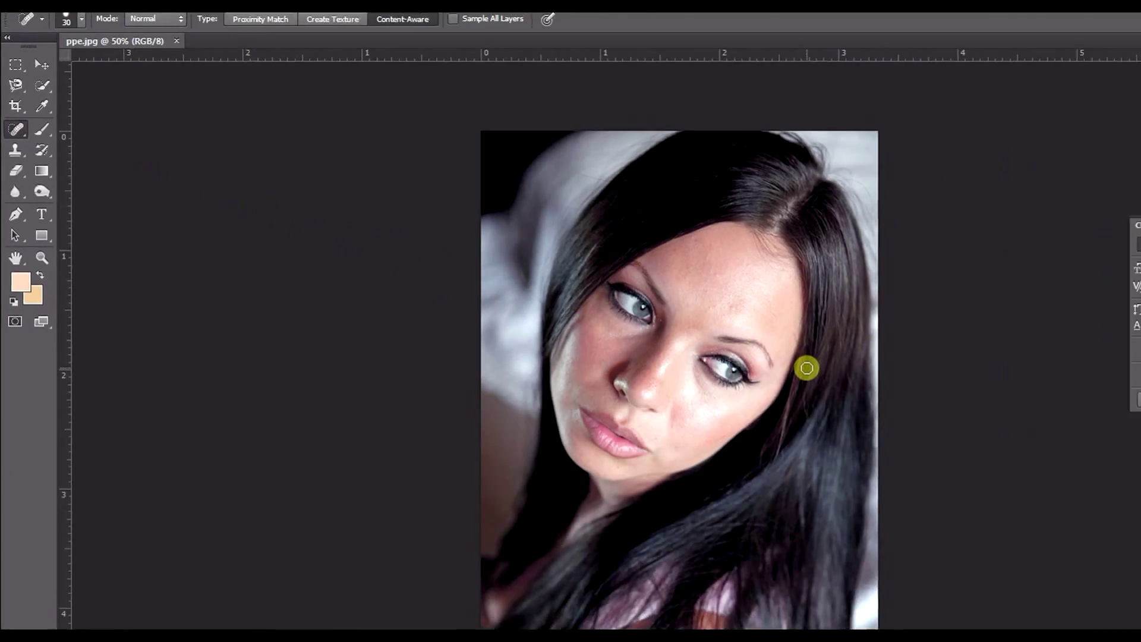
{"action": "scroll", "coordinate": [807, 368], "scroll_direction": "up", "scroll_amount": 1}
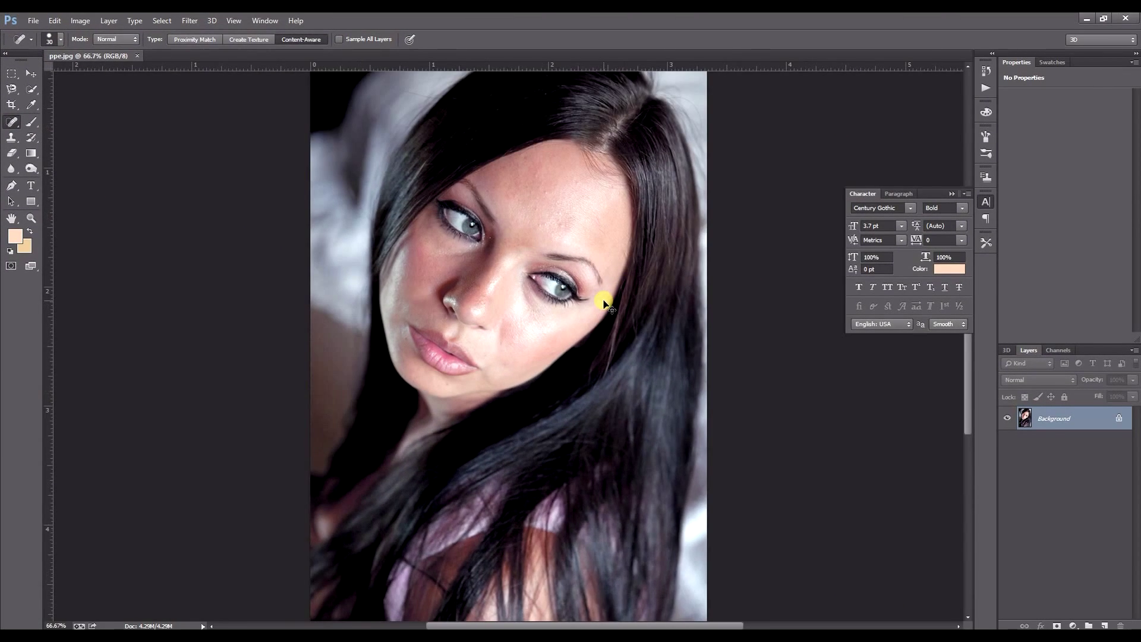
{"action": "scroll", "coordinate": [603, 303], "scroll_direction": "up", "scroll_amount": 2}
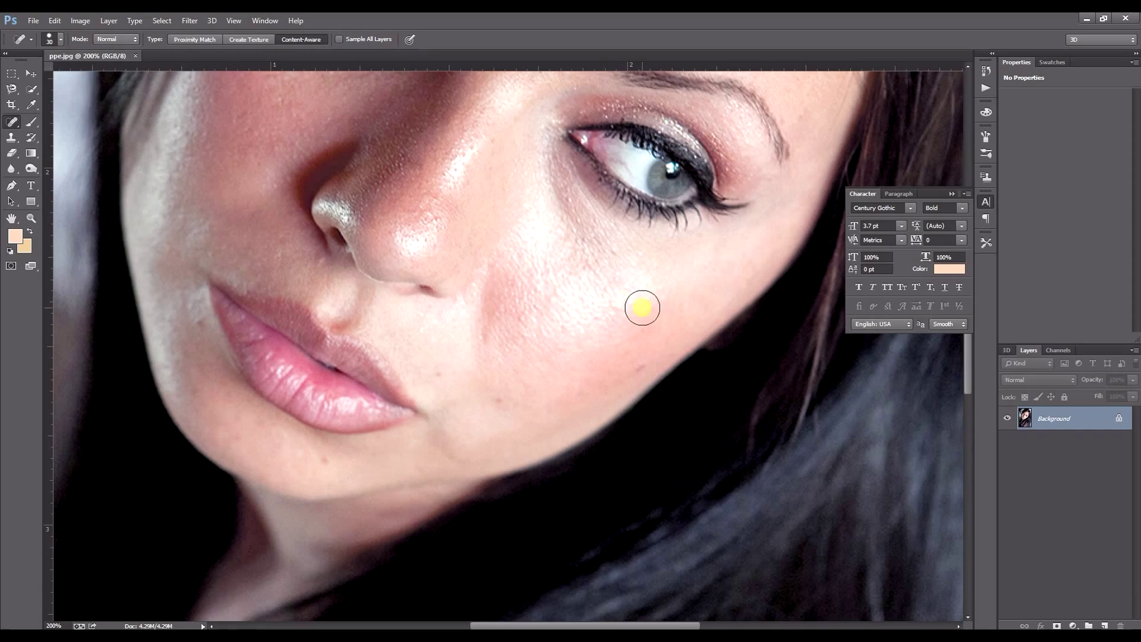
{"action": "scroll", "coordinate": [641, 304], "scroll_direction": "up", "scroll_amount": 8}
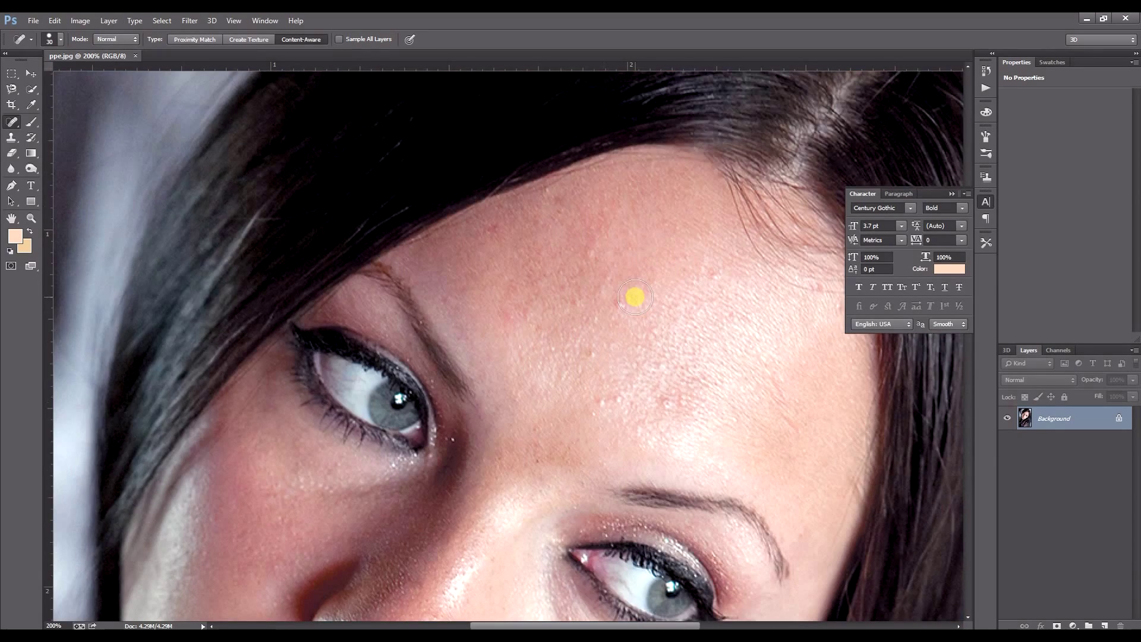
{"action": "scroll", "coordinate": [634, 298], "scroll_direction": "down", "scroll_amount": 2}
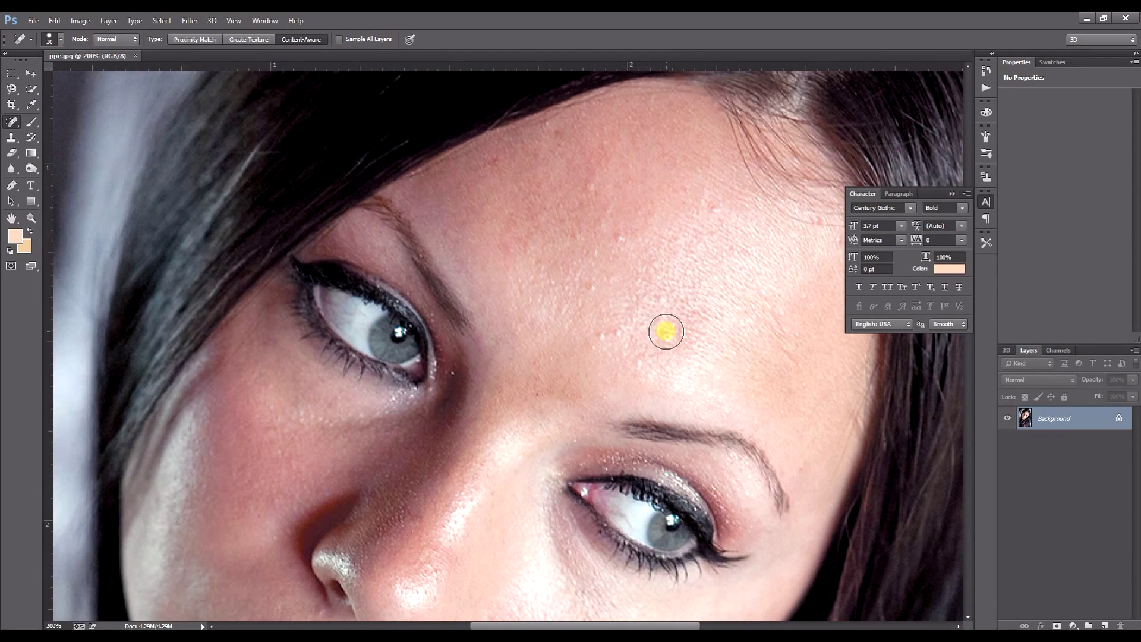
{"action": "left_click", "coordinate": [667, 331]}
{"action": "mouse_move", "coordinate": [622, 331]}
{"action": "left_mouse_down"}
{"action": "mouse_move", "coordinate": [595, 346]}
{"action": "mouse_move", "coordinate": [615, 243]}
{"action": "left_mouse_up"}
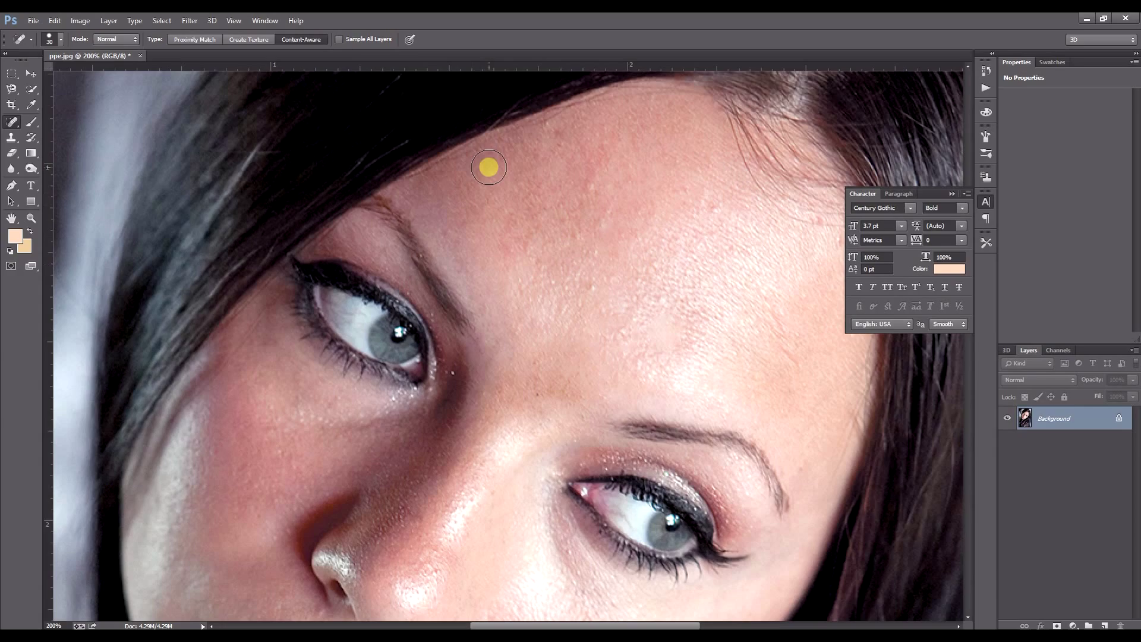
{"action": "left_click", "coordinate": [593, 241]}
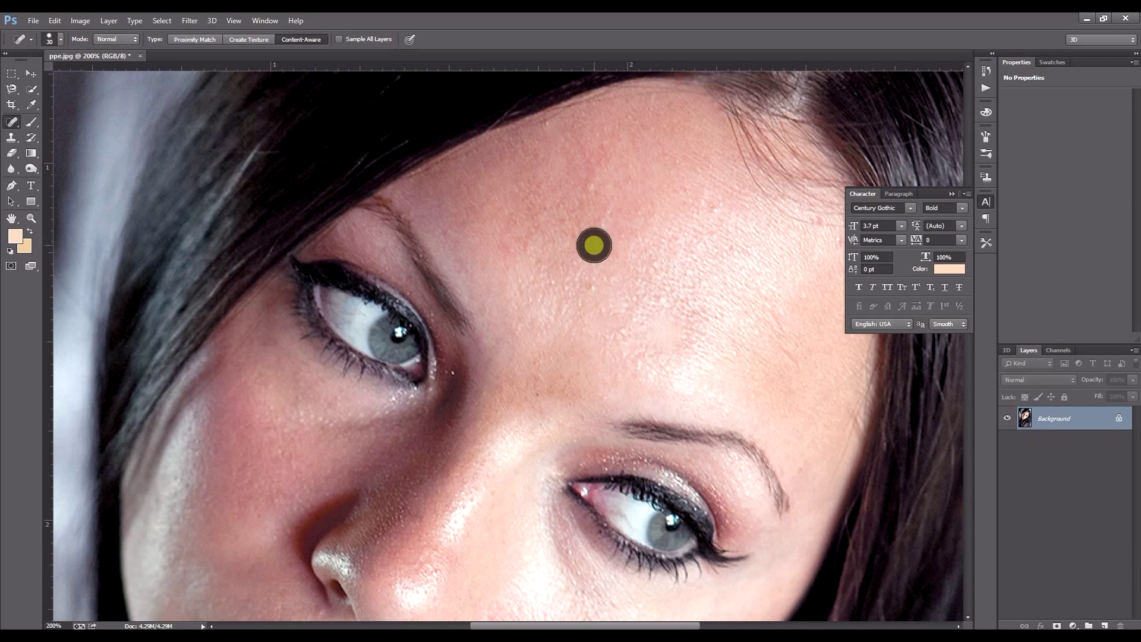
{"action": "left_click", "coordinate": [711, 214]}
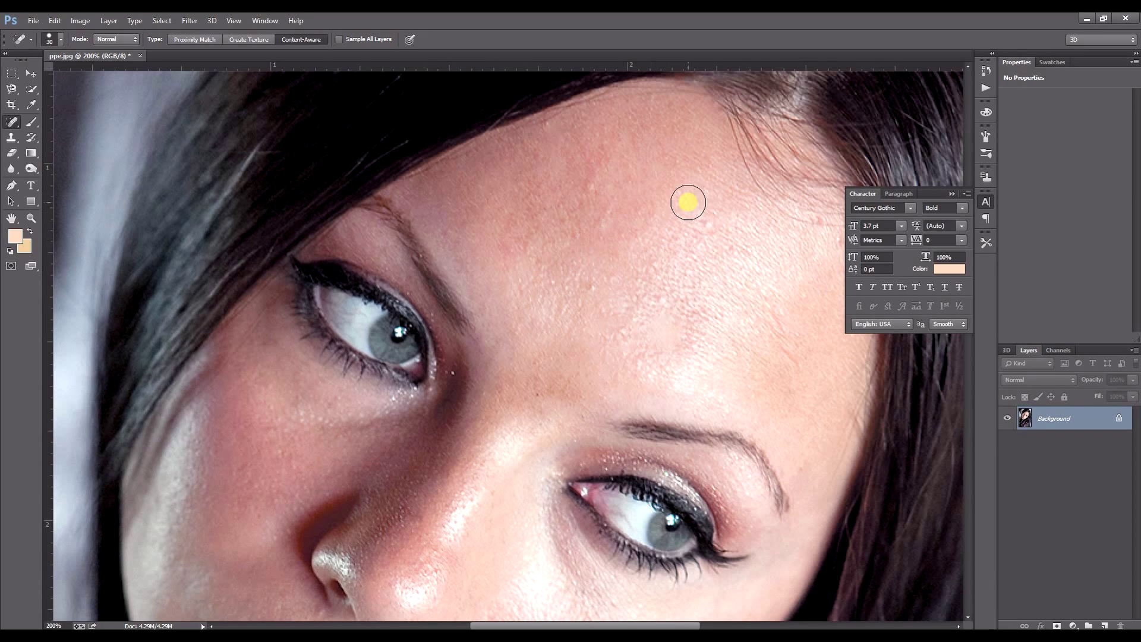
{"action": "scroll", "coordinate": [601, 234], "scroll_direction": "down", "scroll_amount": 3}
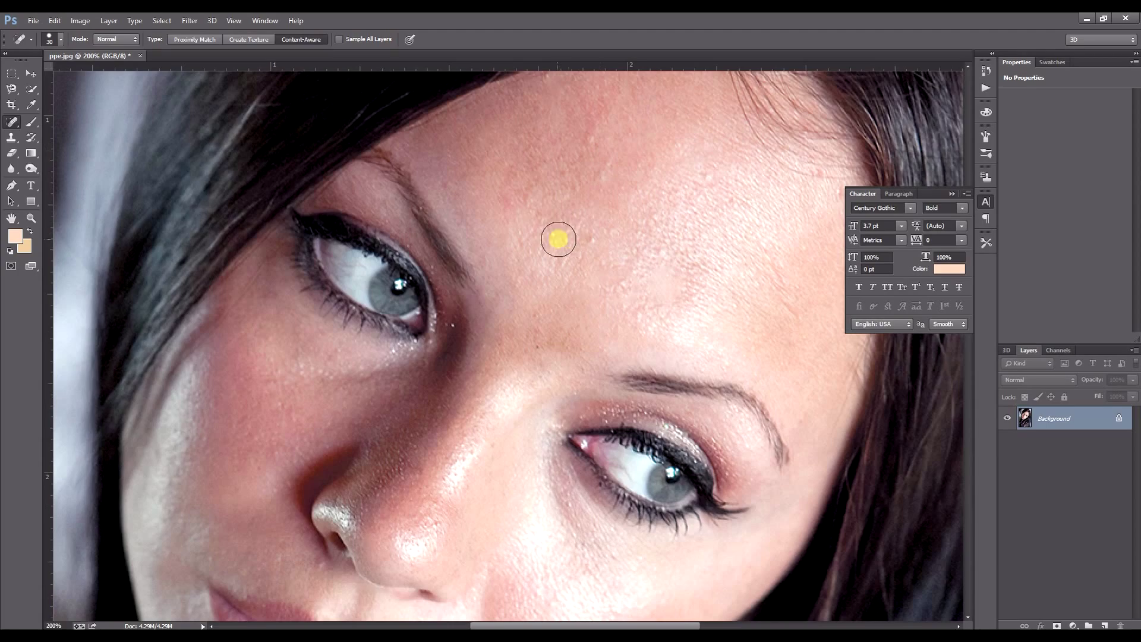
{"action": "left_click", "coordinate": [507, 201]}
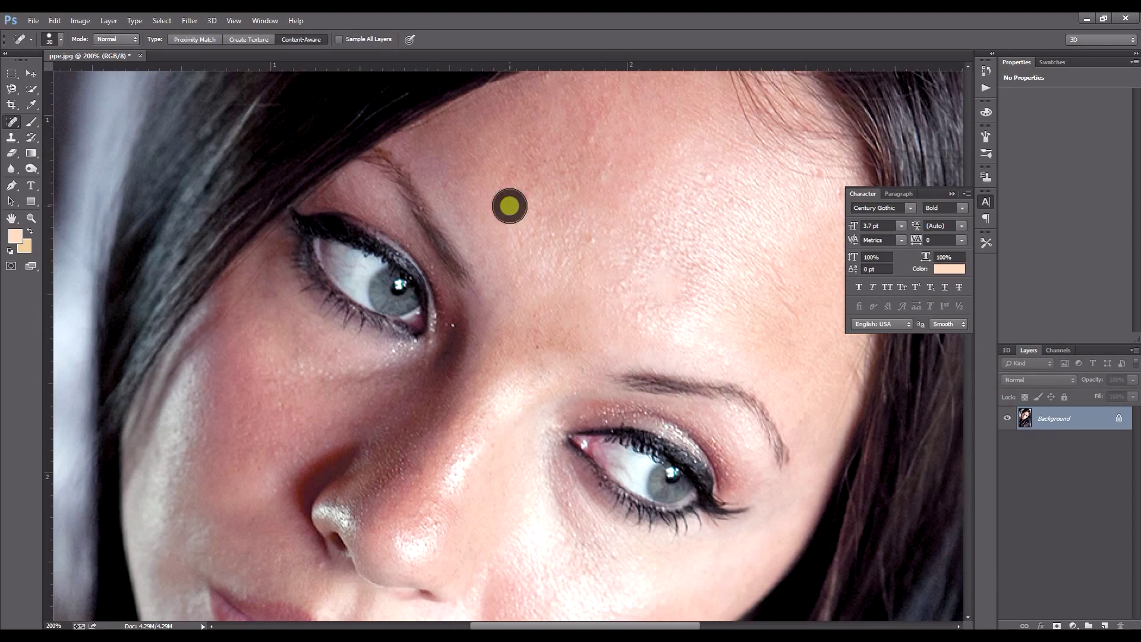
{"action": "left_click", "coordinate": [707, 188]}
Step: Heal the two spots below the lip, the left-cheek blemish and the remaining forehead spots
{"action": "scroll", "coordinate": [691, 186], "scroll_direction": "down", "scroll_amount": 2}
{"action": "scroll", "coordinate": [654, 202], "scroll_direction": "down", "scroll_amount": 5}
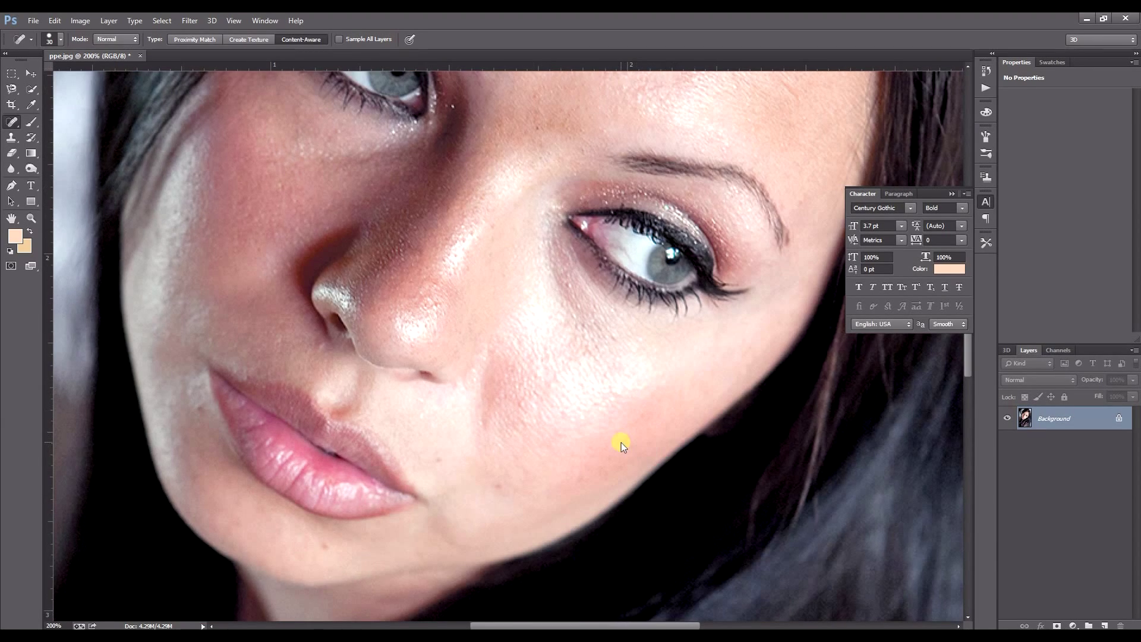
{"action": "left_click", "coordinate": [442, 458]}
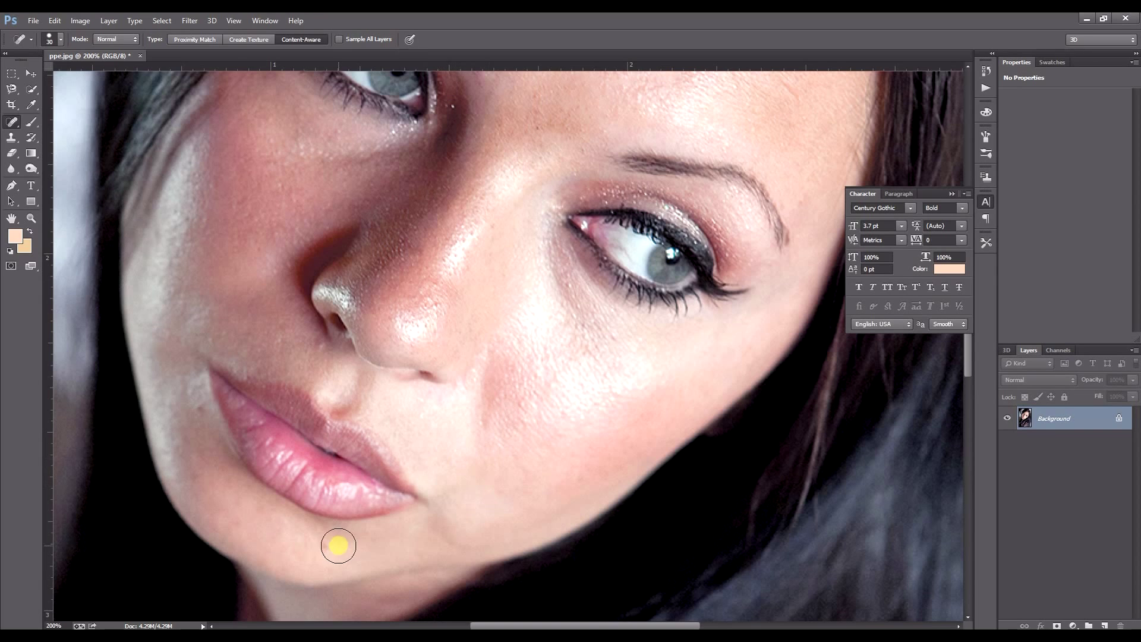
{"action": "left_click", "coordinate": [328, 545]}
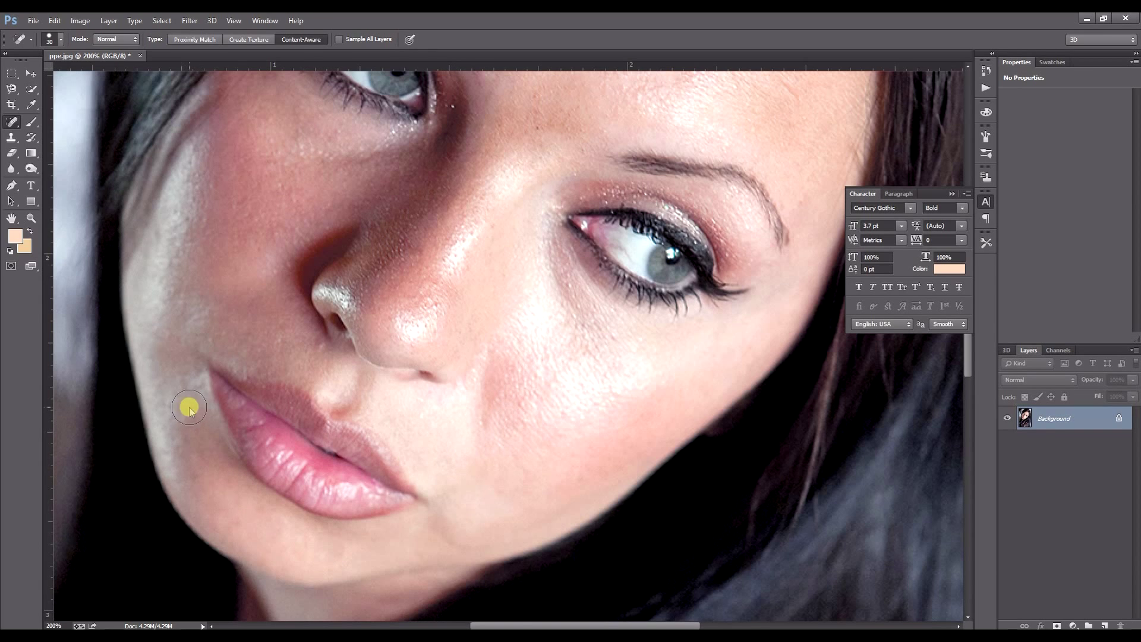
{"action": "scroll", "coordinate": [205, 357], "scroll_direction": "up", "scroll_amount": 2}
{"action": "left_click", "coordinate": [261, 288]}
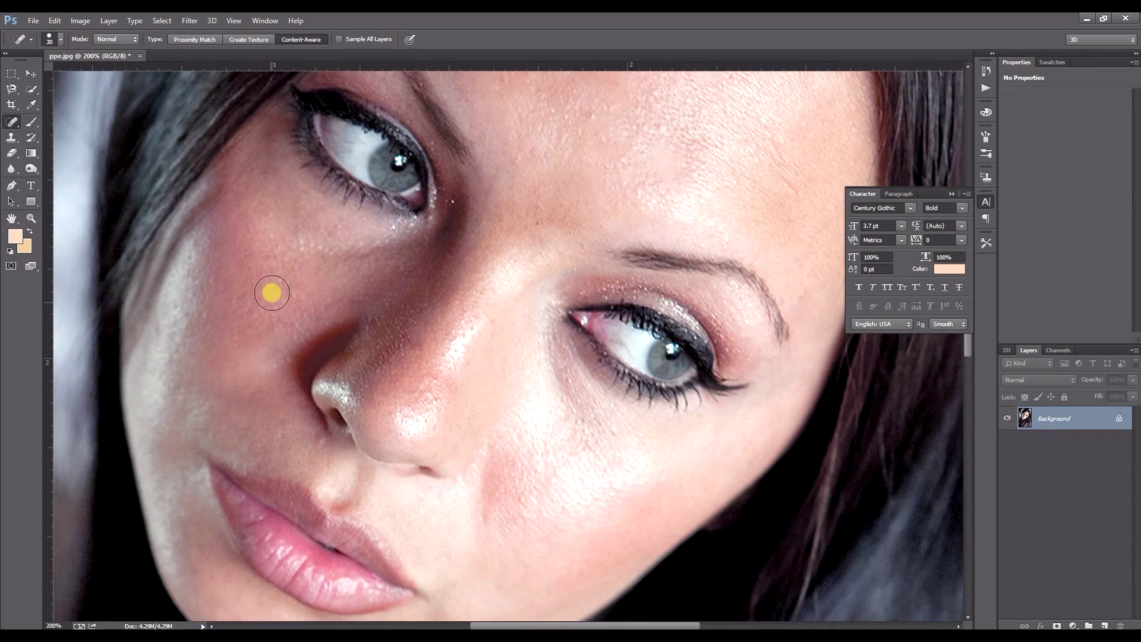
{"action": "scroll", "coordinate": [390, 339], "scroll_direction": "up", "scroll_amount": 3}
{"action": "left_click", "coordinate": [531, 374]}
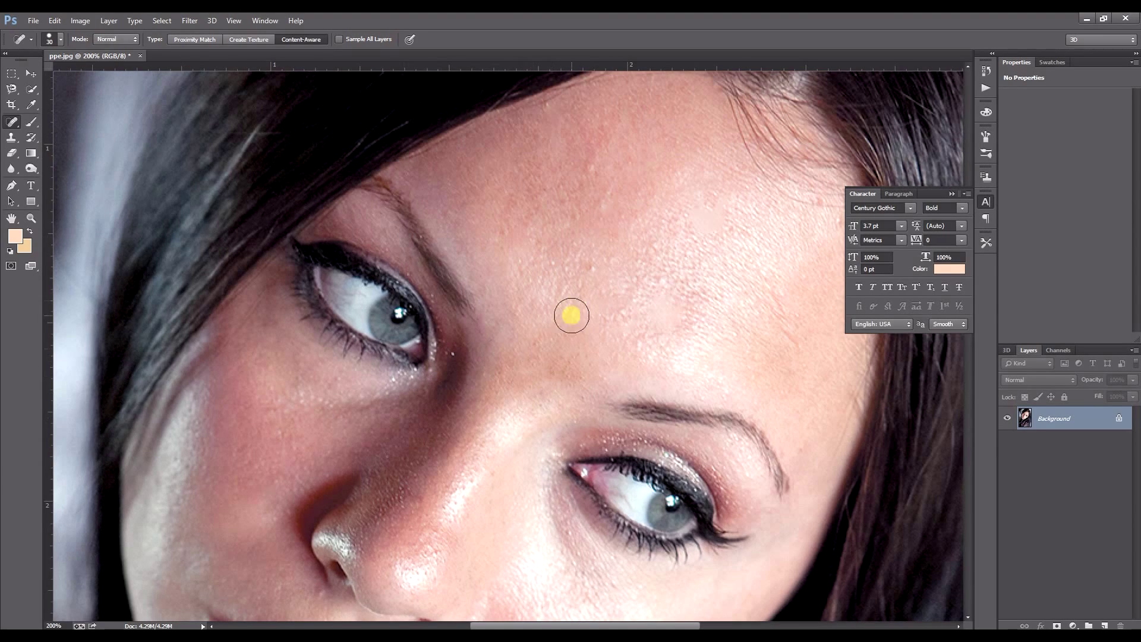
{"action": "left_click", "coordinate": [586, 268]}
{"action": "scroll", "coordinate": [609, 317], "scroll_direction": "up", "scroll_amount": 1}
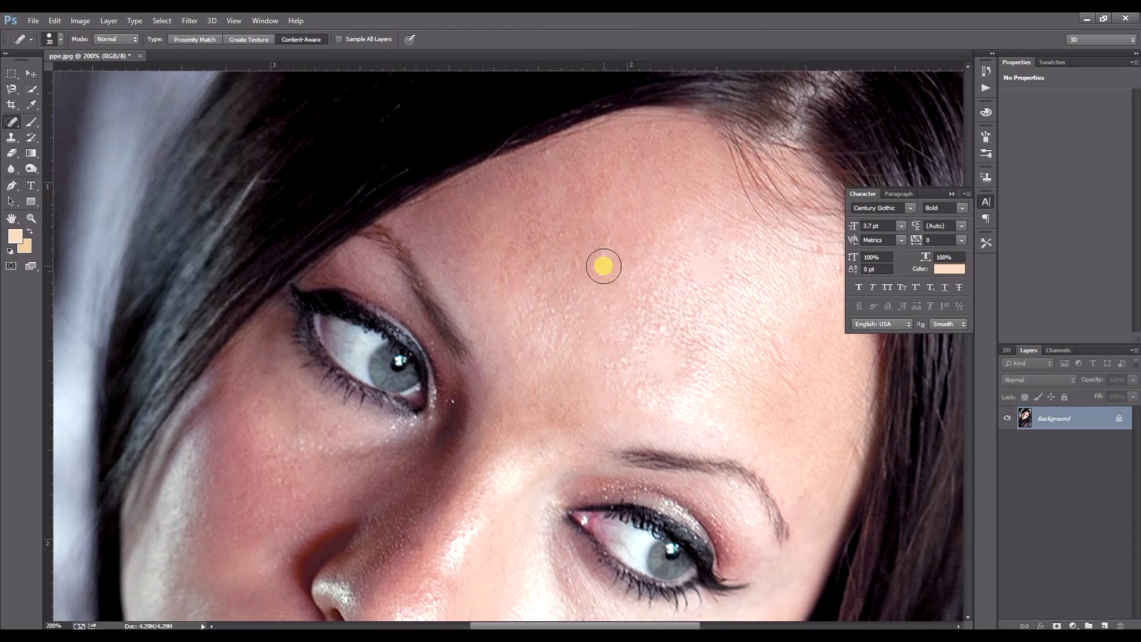
{"action": "scroll", "coordinate": [602, 264], "scroll_direction": "down", "scroll_amount": 4}
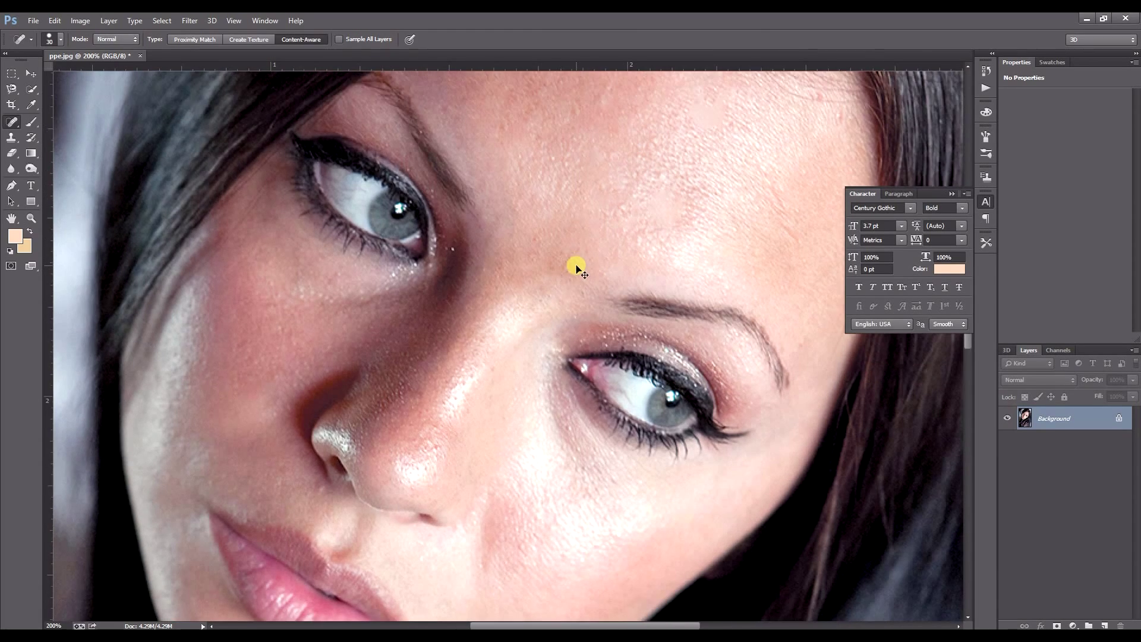
Step: Zoom out, convert the Background into Layer 0, and start duplicating Layer 0
{"action": "key", "text": "ctrl+minus"}
{"action": "key", "text": "ctrl+minus"}
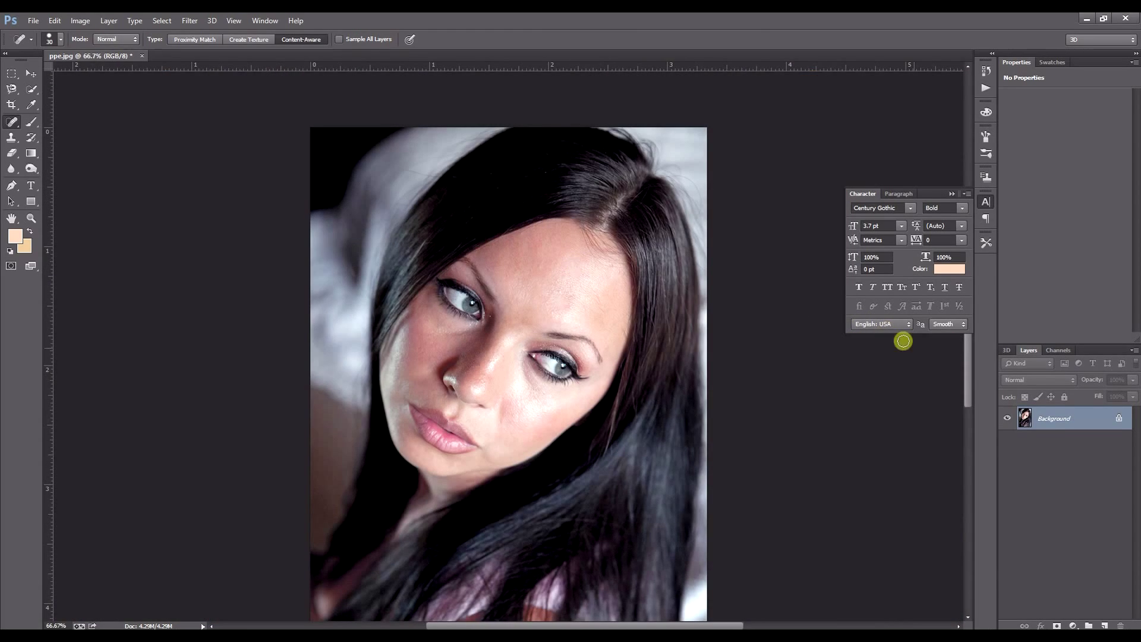
{"action": "right_click", "coordinate": [1054, 423]}
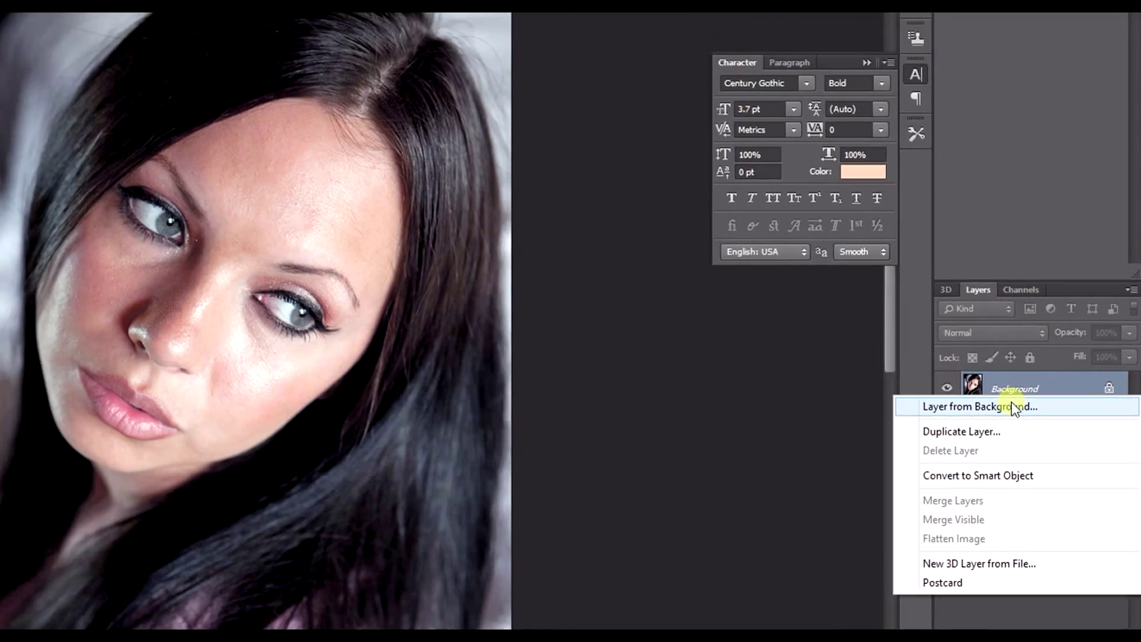
{"action": "left_click", "coordinate": [731, 225]}
{"action": "left_click", "coordinate": [469, 179]}
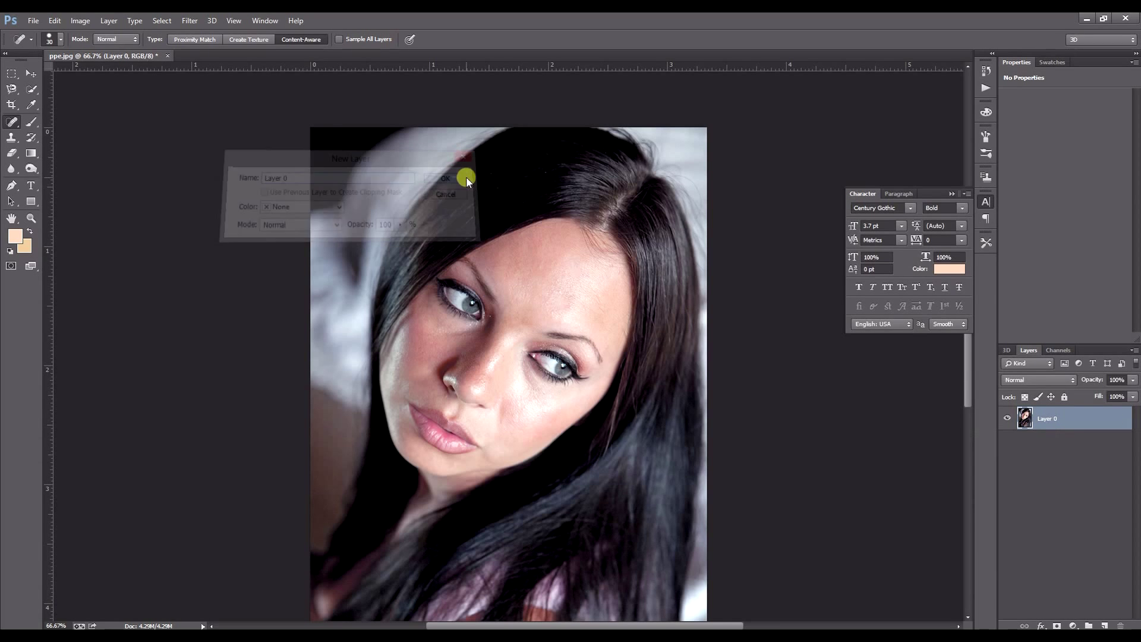
{"action": "right_click", "coordinate": [1079, 421]}
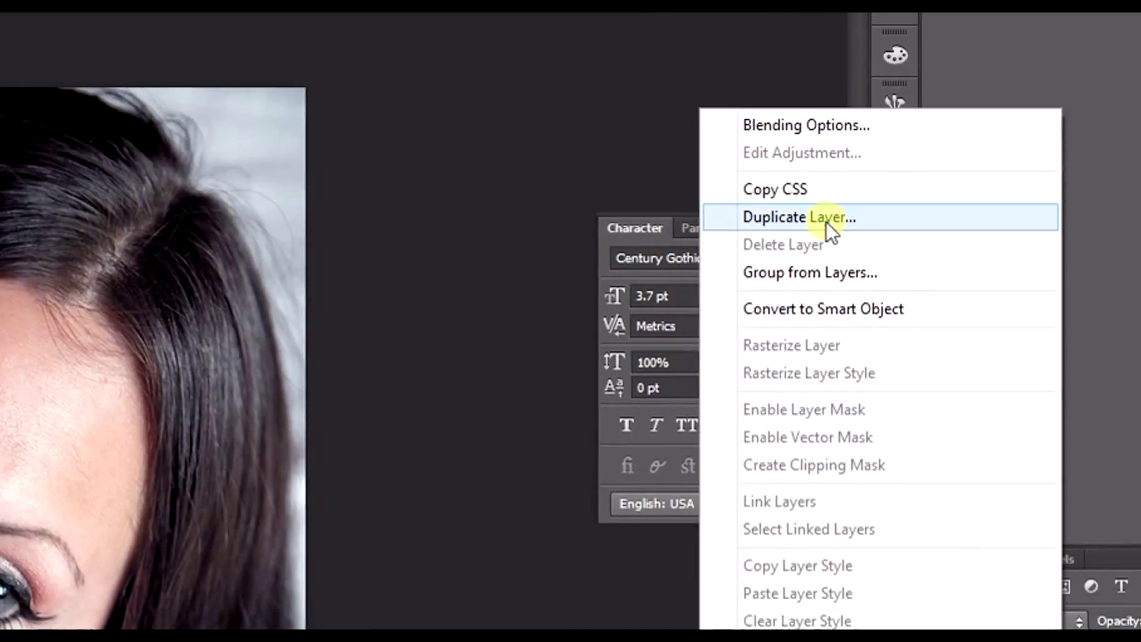
{"action": "left_click", "coordinate": [683, 262]}
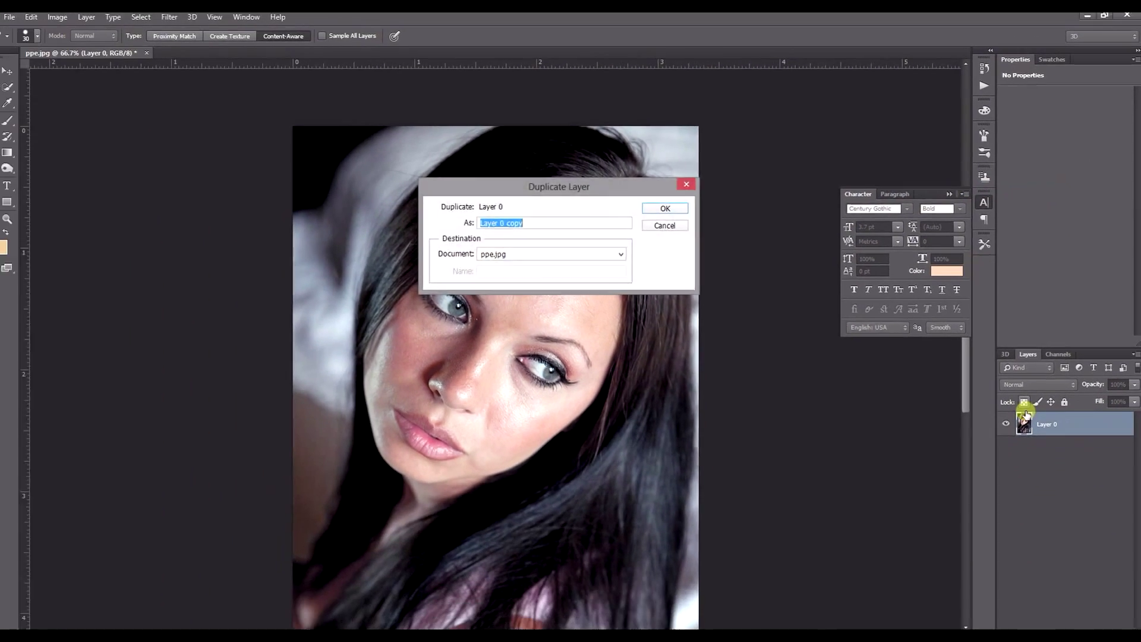
Step: Create Layer 0 copy, switch to the Brush tool, and enter Quick Mask mode at 100% zoom
{"action": "key", "text": "Return"}
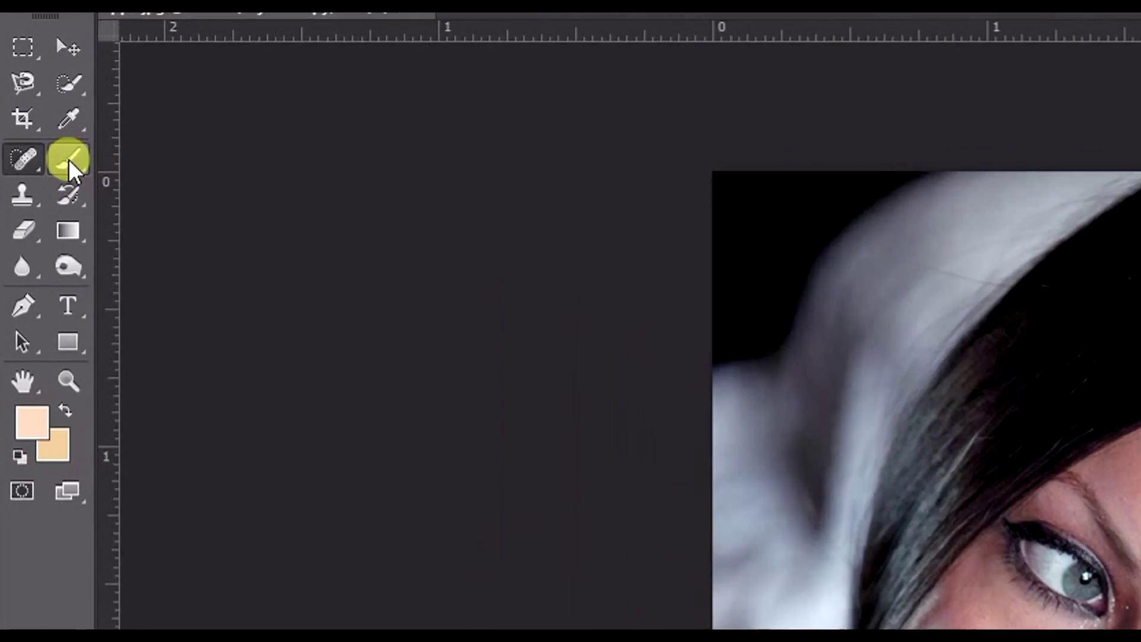
{"action": "left_click", "coordinate": [69, 159]}
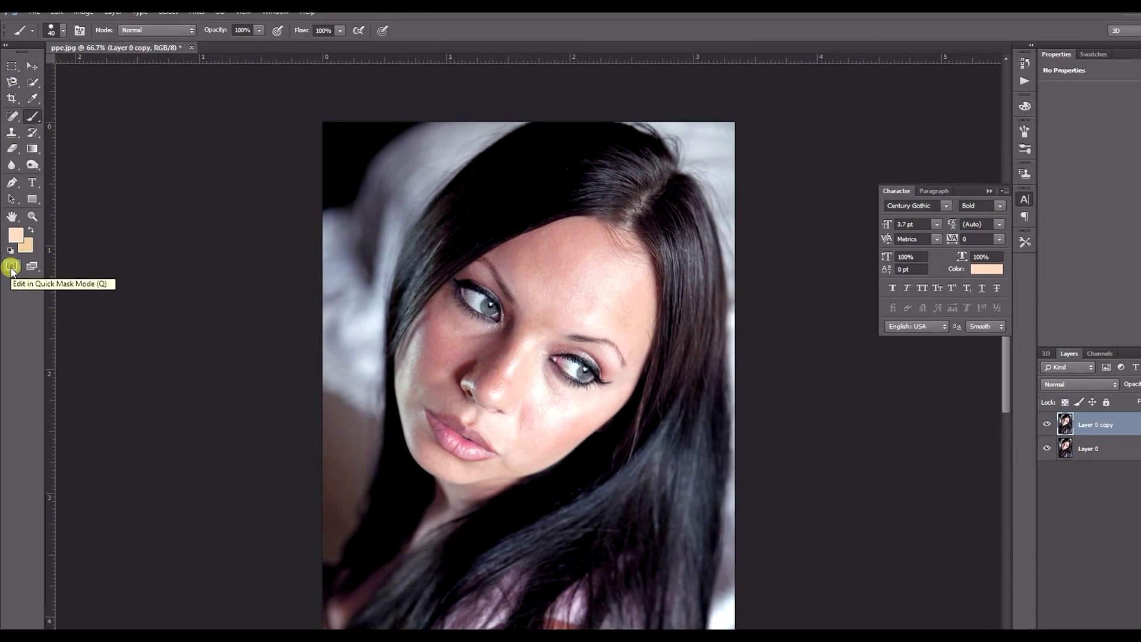
{"action": "left_click", "coordinate": [11, 267]}
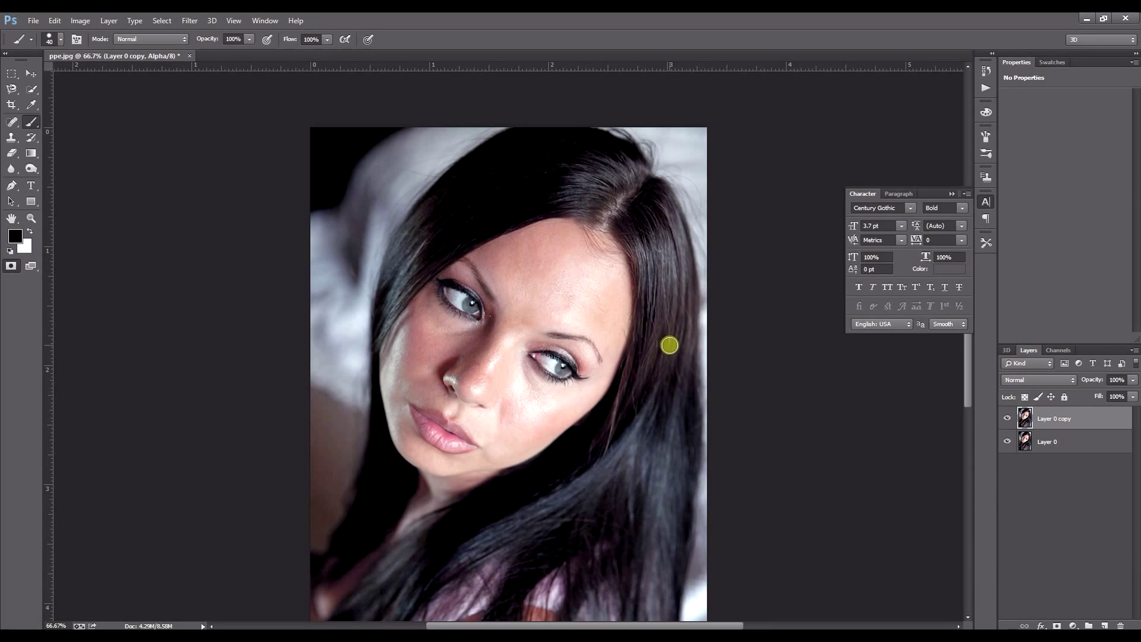
{"action": "key", "text": "ctrl+plus"}
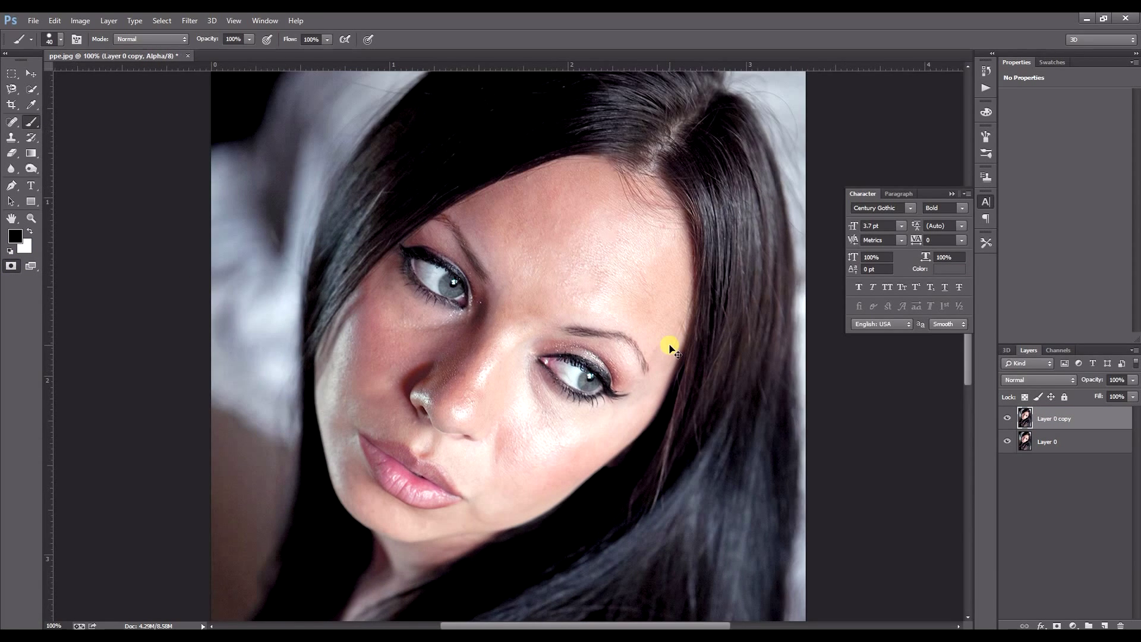
Step: Paint quick-mask over the forehead and hairline, enlarging the brush from 60 to 80 px to fill gaps
{"action": "left_click", "coordinate": [527, 224]}
{"action": "mouse_move", "coordinate": [562, 221]}
{"action": "left_mouse_down"}
{"action": "mouse_move", "coordinate": [532, 225]}
{"action": "mouse_move", "coordinate": [595, 195]}
{"action": "mouse_move", "coordinate": [530, 212]}
{"action": "mouse_move", "coordinate": [574, 186]}
{"action": "mouse_move", "coordinate": [566, 177]}
{"action": "mouse_move", "coordinate": [495, 196]}
{"action": "mouse_move", "coordinate": [581, 167]}
{"action": "mouse_move", "coordinate": [654, 186]}
{"action": "left_mouse_up"}
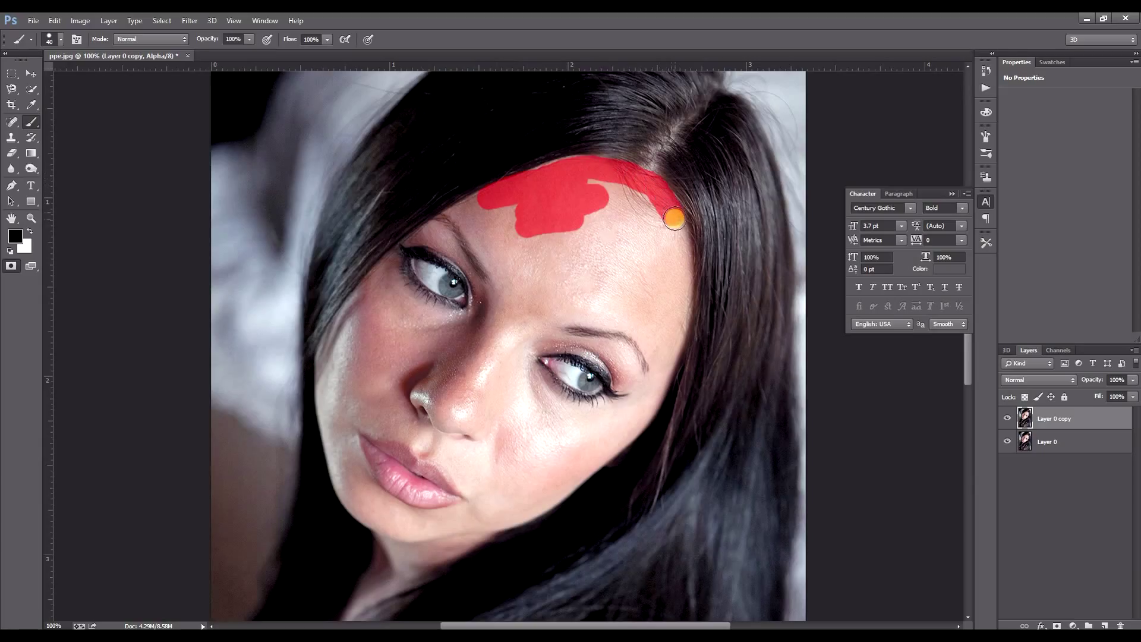
{"action": "mouse_move", "coordinate": [682, 261]}
{"action": "left_mouse_down"}
{"action": "mouse_move", "coordinate": [664, 368]}
{"action": "mouse_move", "coordinate": [621, 324]}
{"action": "mouse_move", "coordinate": [575, 319]}
{"action": "mouse_move", "coordinate": [651, 326]}
{"action": "mouse_move", "coordinate": [675, 229]}
{"action": "mouse_move", "coordinate": [644, 196]}
{"action": "mouse_move", "coordinate": [586, 183]}
{"action": "mouse_move", "coordinate": [638, 215]}
{"action": "mouse_move", "coordinate": [662, 257]}
{"action": "mouse_move", "coordinate": [606, 214]}
{"action": "mouse_move", "coordinate": [659, 276]}
{"action": "mouse_move", "coordinate": [591, 219]}
{"action": "mouse_move", "coordinate": [646, 278]}
{"action": "mouse_move", "coordinate": [635, 292]}
{"action": "left_mouse_up"}
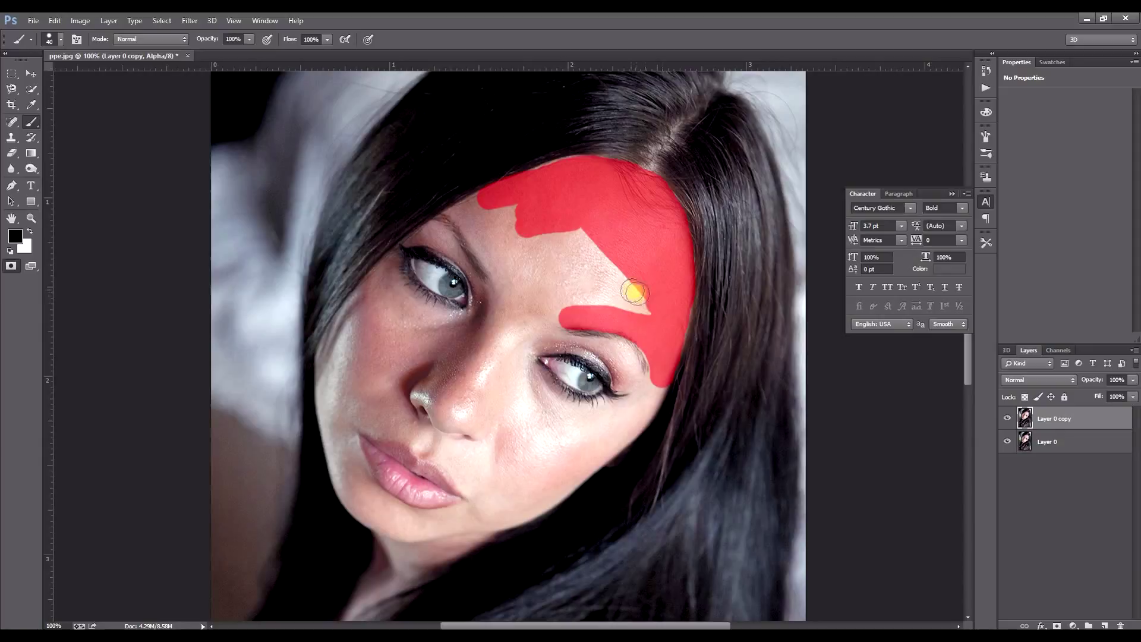
{"action": "key", "text": "bracketright"}
{"action": "key", "text": "bracketright"}
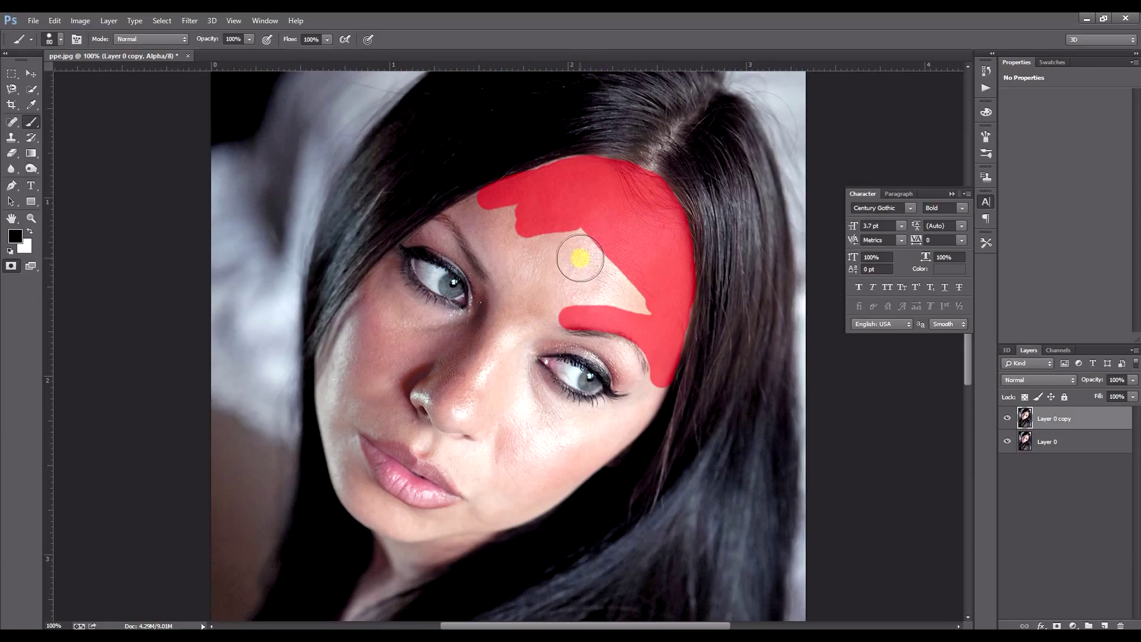
{"action": "mouse_move", "coordinate": [575, 255]}
{"action": "left_mouse_down"}
{"action": "mouse_move", "coordinate": [635, 295]}
{"action": "mouse_move", "coordinate": [660, 296]}
{"action": "mouse_move", "coordinate": [579, 283]}
{"action": "mouse_move", "coordinate": [520, 242]}
{"action": "mouse_move", "coordinate": [542, 276]}
{"action": "mouse_move", "coordinate": [537, 295]}
{"action": "mouse_move", "coordinate": [525, 290]}
{"action": "mouse_move", "coordinate": [512, 224]}
{"action": "mouse_move", "coordinate": [484, 219]}
{"action": "mouse_move", "coordinate": [507, 260]}
{"action": "mouse_move", "coordinate": [509, 308]}
{"action": "mouse_move", "coordinate": [529, 324]}
{"action": "mouse_move", "coordinate": [552, 302]}
{"action": "left_mouse_up"}
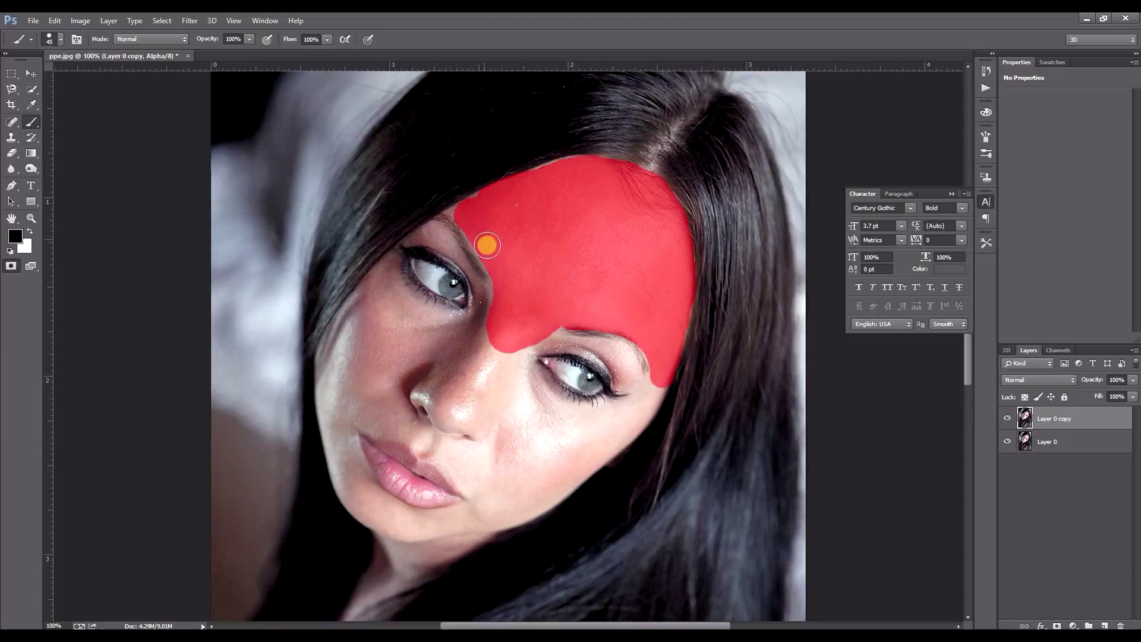
Step: Mask the left brow with a smaller brush, erasing stray mask beside the nose and on the iris
{"action": "key", "text": "bracketleft"}
{"action": "key", "text": "bracketleft"}
{"action": "key", "text": "bracketleft"}
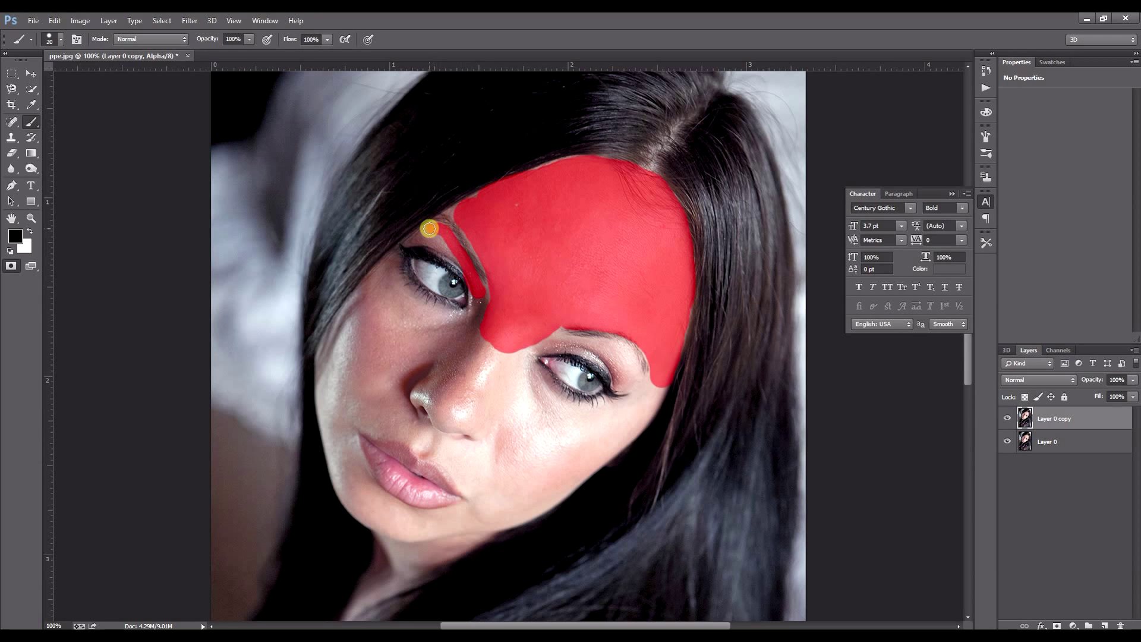
{"action": "left_click_drag", "start_coordinate": [429, 229], "coordinate": [444, 281]}
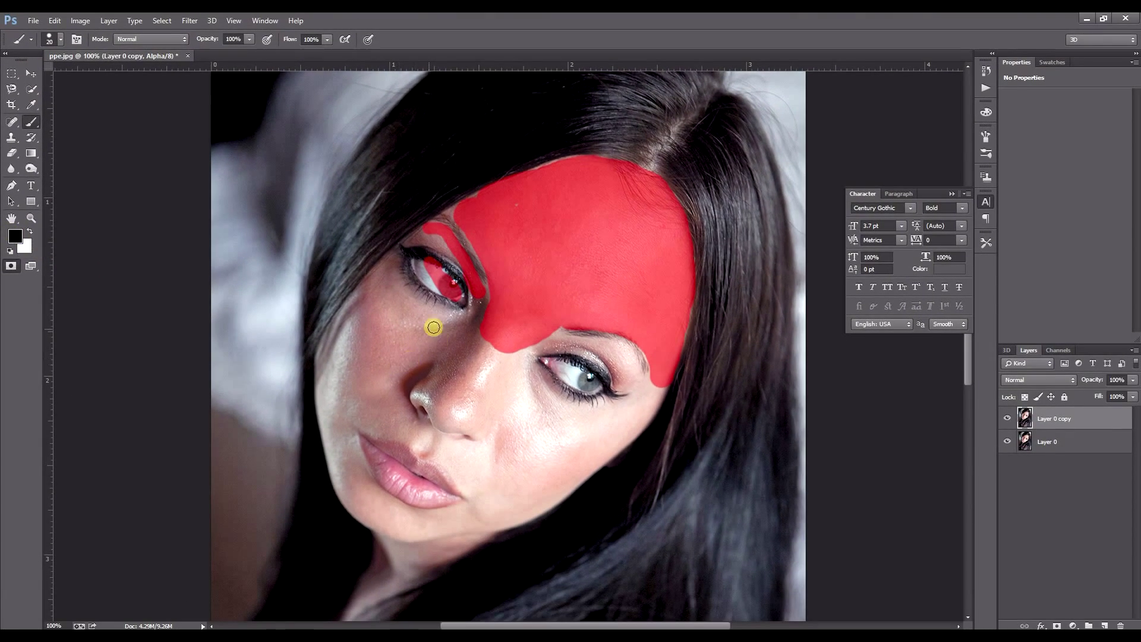
{"action": "mouse_move", "coordinate": [416, 337]}
{"action": "left_mouse_down"}
{"action": "mouse_move", "coordinate": [448, 350]}
{"action": "mouse_move", "coordinate": [406, 354]}
{"action": "left_mouse_up"}
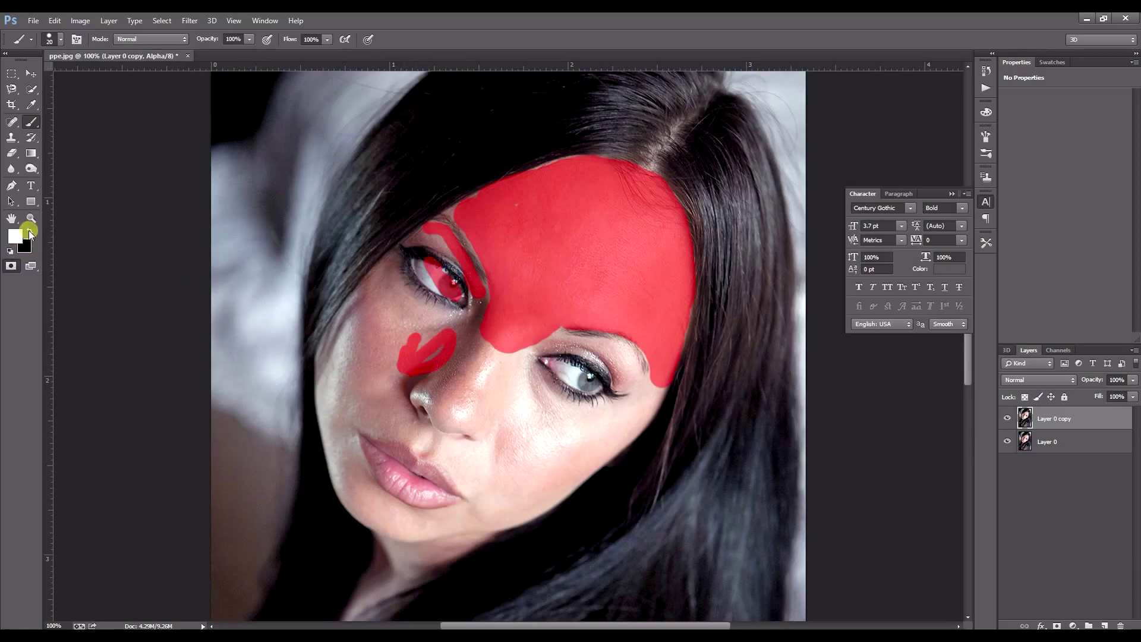
{"action": "mouse_move", "coordinate": [407, 337]}
{"action": "left_mouse_down"}
{"action": "mouse_move", "coordinate": [441, 352]}
{"action": "mouse_move", "coordinate": [449, 336]}
{"action": "mouse_move", "coordinate": [444, 361]}
{"action": "mouse_move", "coordinate": [433, 347]}
{"action": "mouse_move", "coordinate": [398, 348]}
{"action": "left_mouse_up"}
{"action": "key", "text": "]"}
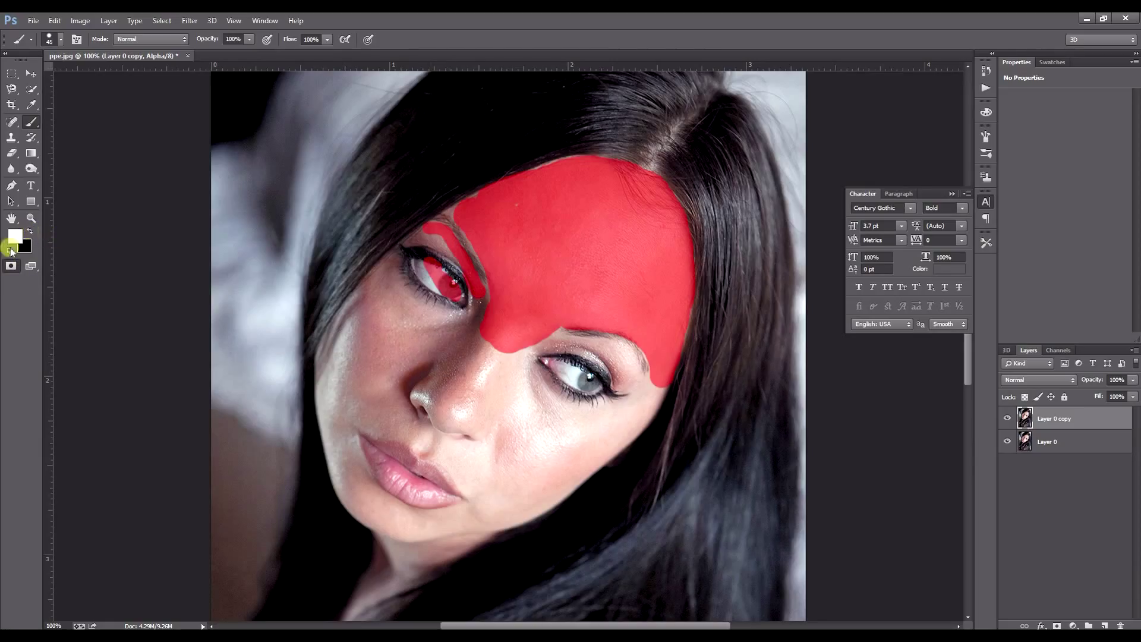
{"action": "mouse_move", "coordinate": [454, 287]}
{"action": "left_mouse_down"}
{"action": "mouse_move", "coordinate": [448, 273]}
{"action": "mouse_move", "coordinate": [454, 299]}
{"action": "mouse_move", "coordinate": [441, 264]}
{"action": "mouse_move", "coordinate": [452, 286]}
{"action": "left_mouse_up"}
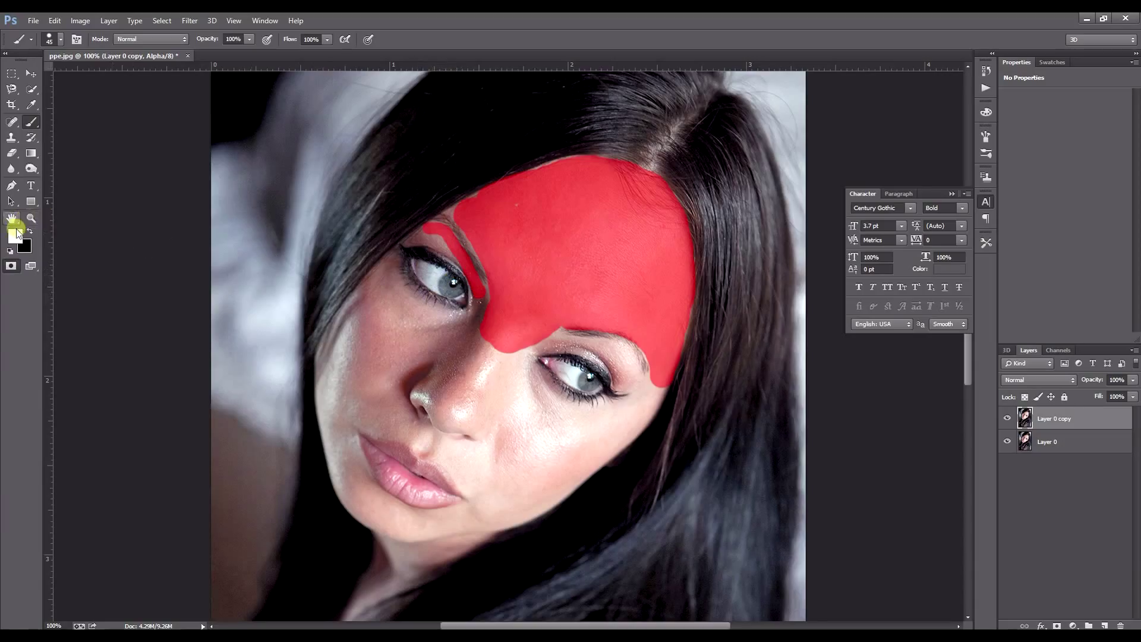
{"action": "left_click", "coordinate": [28, 232]}
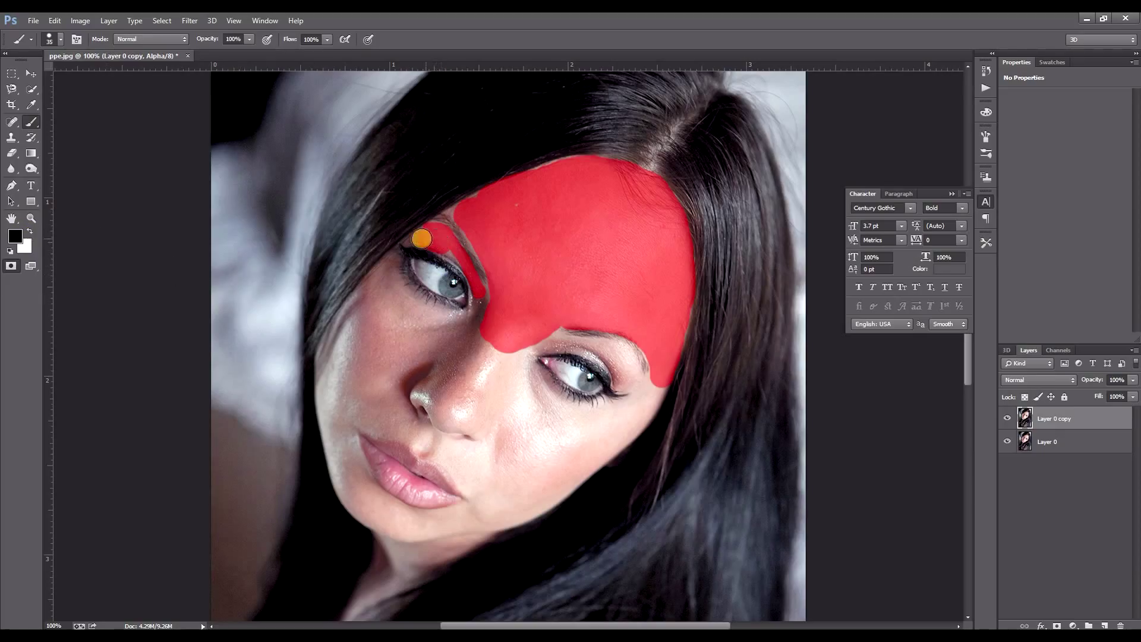
Step: Mask from the left brow to the nose bridge, then the cheeks, nose and chin, resizing the brush for edges
{"action": "mouse_move", "coordinate": [421, 238]}
{"action": "left_mouse_down"}
{"action": "mouse_move", "coordinate": [446, 245]}
{"action": "mouse_move", "coordinate": [491, 307]}
{"action": "mouse_move", "coordinate": [480, 322]}
{"action": "mouse_move", "coordinate": [486, 300]}
{"action": "mouse_move", "coordinate": [503, 323]}
{"action": "mouse_move", "coordinate": [573, 346]}
{"action": "mouse_move", "coordinate": [553, 456]}
{"action": "mouse_move", "coordinate": [516, 486]}
{"action": "mouse_move", "coordinate": [475, 384]}
{"action": "mouse_move", "coordinate": [444, 352]}
{"action": "mouse_move", "coordinate": [400, 342]}
{"action": "mouse_move", "coordinate": [360, 404]}
{"action": "mouse_move", "coordinate": [525, 386]}
{"action": "mouse_move", "coordinate": [534, 403]}
{"action": "mouse_move", "coordinate": [635, 409]}
{"action": "mouse_move", "coordinate": [567, 454]}
{"action": "mouse_move", "coordinate": [624, 384]}
{"action": "mouse_move", "coordinate": [611, 364]}
{"action": "mouse_move", "coordinate": [564, 345]}
{"action": "mouse_move", "coordinate": [528, 362]}
{"action": "mouse_move", "coordinate": [547, 396]}
{"action": "mouse_move", "coordinate": [611, 405]}
{"action": "mouse_move", "coordinate": [478, 318]}
{"action": "mouse_move", "coordinate": [433, 313]}
{"action": "mouse_move", "coordinate": [400, 281]}
{"action": "mouse_move", "coordinate": [441, 410]}
{"action": "mouse_move", "coordinate": [468, 427]}
{"action": "mouse_move", "coordinate": [412, 397]}
{"action": "mouse_move", "coordinate": [472, 450]}
{"action": "mouse_move", "coordinate": [498, 499]}
{"action": "mouse_move", "coordinate": [412, 437]}
{"action": "mouse_move", "coordinate": [357, 426]}
{"action": "mouse_move", "coordinate": [361, 477]}
{"action": "mouse_move", "coordinate": [391, 505]}
{"action": "mouse_move", "coordinate": [478, 515]}
{"action": "mouse_move", "coordinate": [540, 502]}
{"action": "mouse_move", "coordinate": [571, 478]}
{"action": "mouse_move", "coordinate": [497, 473]}
{"action": "mouse_move", "coordinate": [489, 490]}
{"action": "mouse_move", "coordinate": [412, 418]}
{"action": "mouse_move", "coordinate": [374, 417]}
{"action": "mouse_move", "coordinate": [391, 308]}
{"action": "mouse_move", "coordinate": [377, 286]}
{"action": "mouse_move", "coordinate": [342, 328]}
{"action": "mouse_move", "coordinate": [326, 376]}
{"action": "mouse_move", "coordinate": [338, 438]}
{"action": "mouse_move", "coordinate": [383, 279]}
{"action": "left_mouse_up"}
{"action": "key", "text": "bracketright"}
{"action": "key", "text": "bracketright"}
{"action": "key", "text": "bracketright"}
{"action": "key", "text": "bracketright"}
{"action": "key", "text": "bracketleft"}
{"action": "key", "text": "bracketleft"}
{"action": "key", "text": "bracketleft"}
{"action": "key", "text": "bracketleft"}
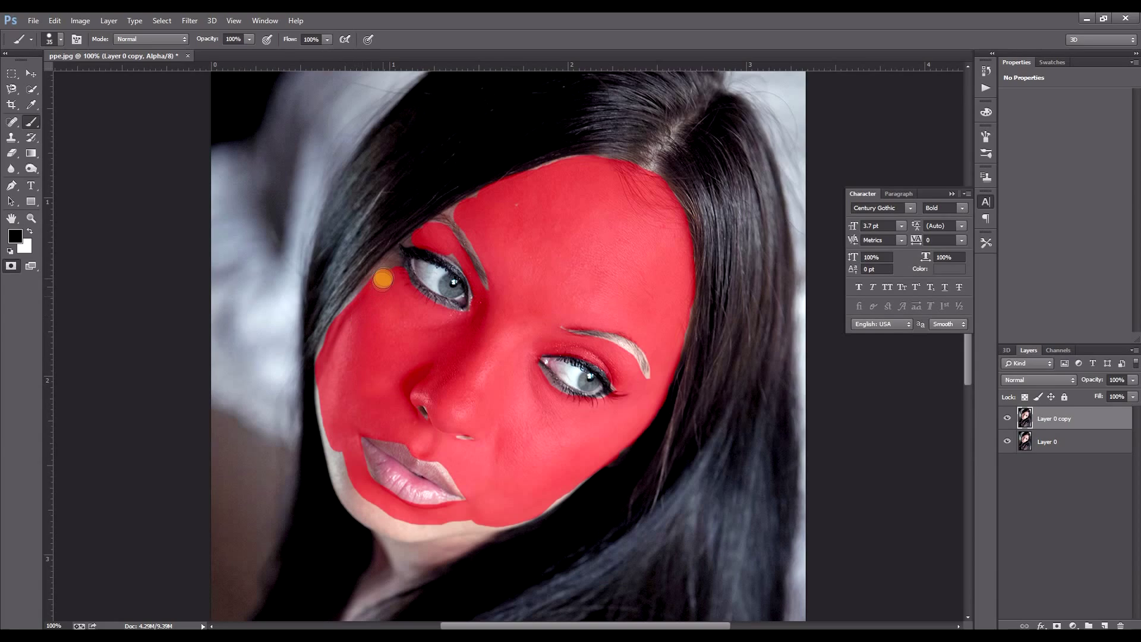
{"action": "key", "text": "bracketleft"}
{"action": "scroll", "coordinate": [349, 375], "scroll_direction": "down", "scroll_amount": 5}
{"action": "mouse_move", "coordinate": [348, 375]}
{"action": "left_mouse_down"}
{"action": "mouse_move", "coordinate": [369, 416]}
{"action": "mouse_move", "coordinate": [475, 425]}
{"action": "mouse_move", "coordinate": [393, 437]}
{"action": "mouse_move", "coordinate": [355, 412]}
{"action": "mouse_move", "coordinate": [323, 291]}
{"action": "left_mouse_up"}
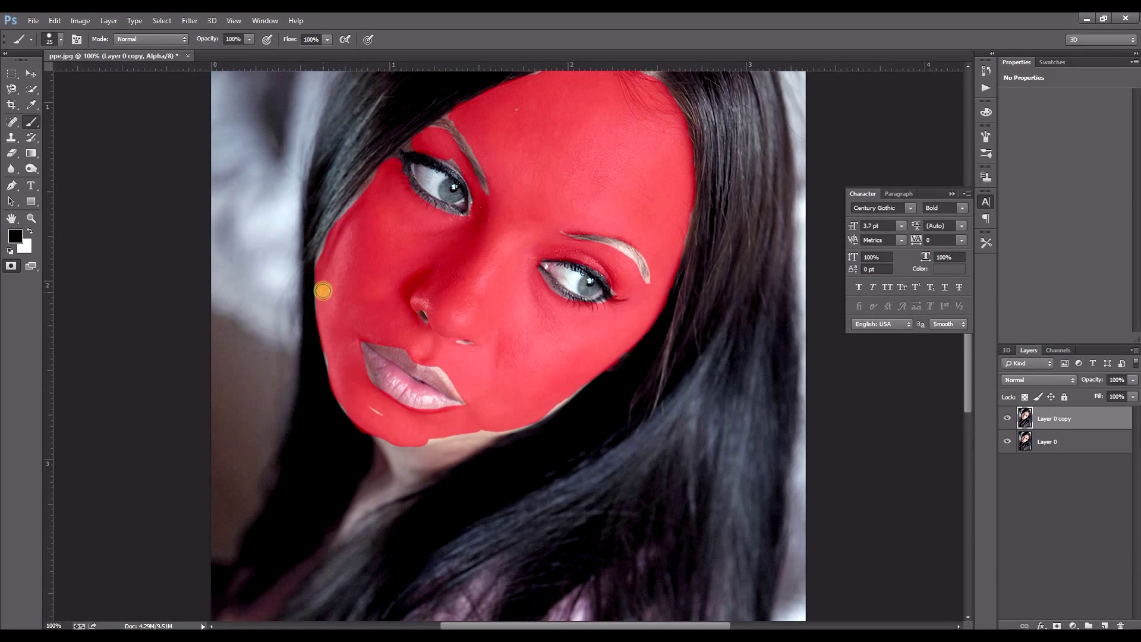
{"action": "key", "text": "bracketleft"}
{"action": "mouse_move", "coordinate": [363, 396]}
{"action": "left_mouse_down"}
{"action": "mouse_move", "coordinate": [453, 438]}
{"action": "mouse_move", "coordinate": [471, 425]}
{"action": "left_mouse_up"}
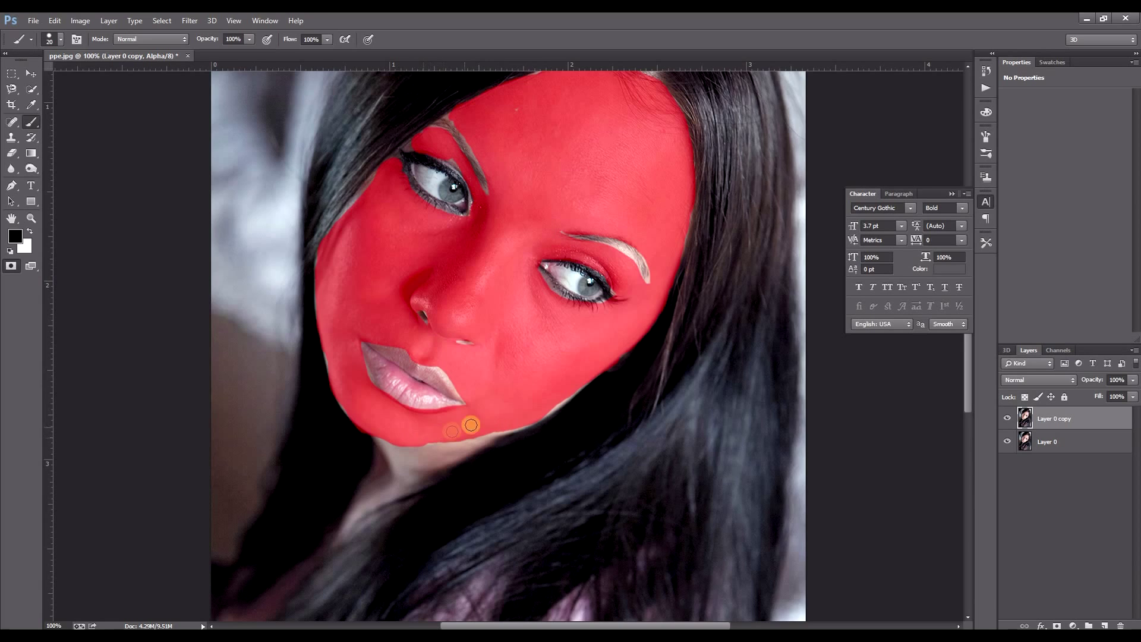
{"action": "scroll", "coordinate": [563, 201], "scroll_direction": "up", "scroll_amount": 2}
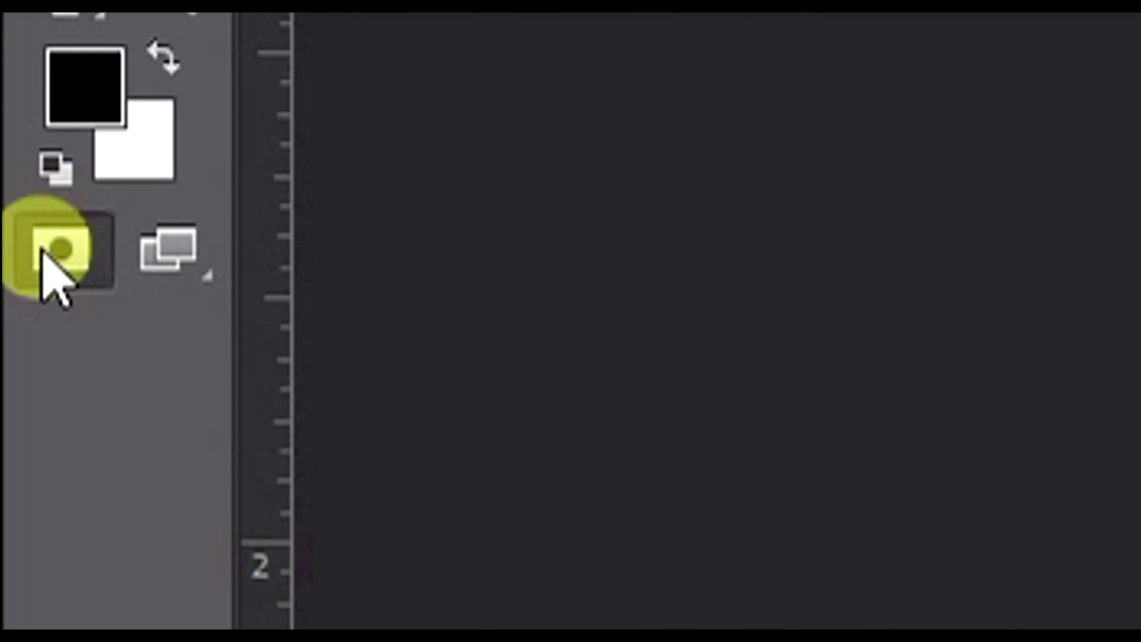
Step: Exit Quick Mask to select the skin, copy it to a new Layer 1, and hide Layer 0 copy
{"action": "left_click", "coordinate": [42, 252]}
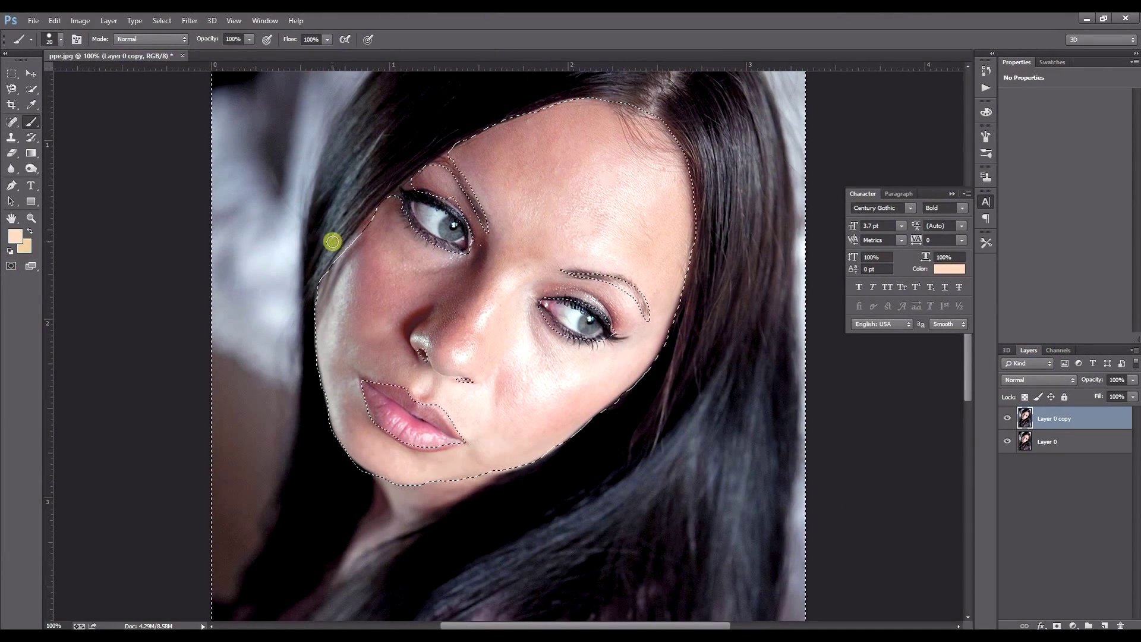
{"action": "scroll", "coordinate": [426, 272], "scroll_direction": "up", "scroll_amount": 2}
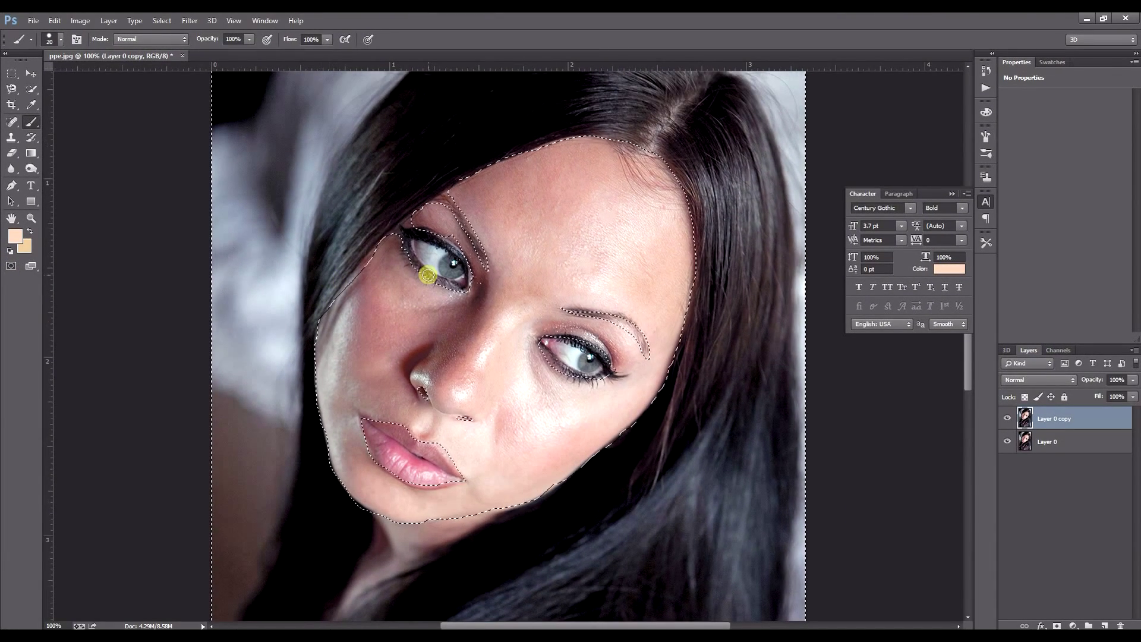
{"action": "scroll", "coordinate": [428, 274], "scroll_direction": "down", "scroll_amount": 1}
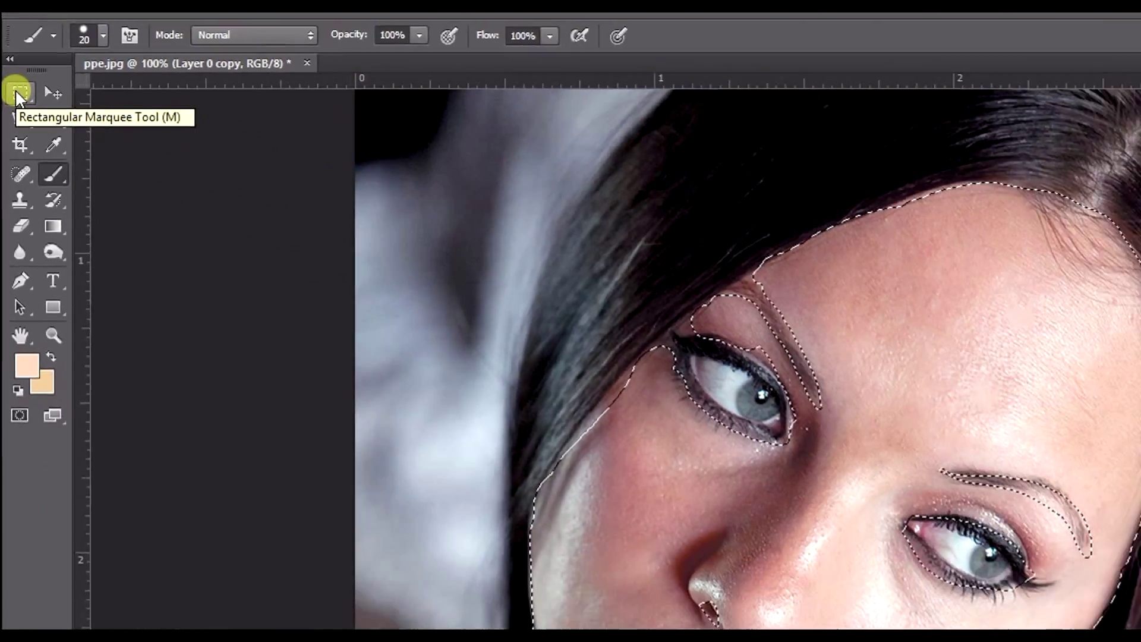
{"action": "left_click", "coordinate": [83, 268]}
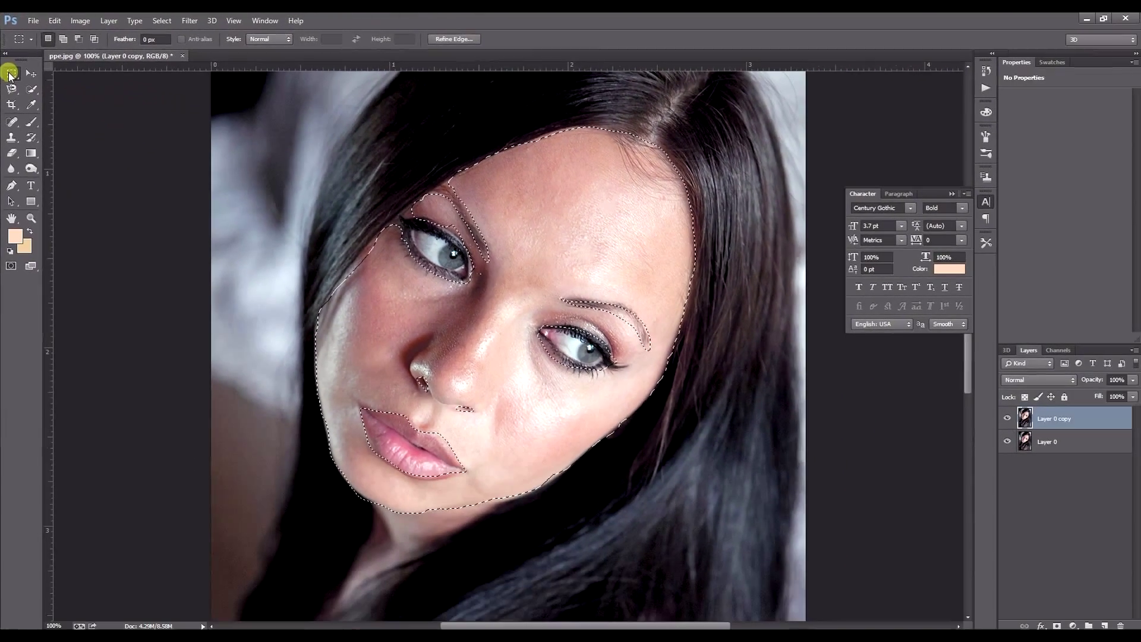
{"action": "right_click", "coordinate": [594, 250]}
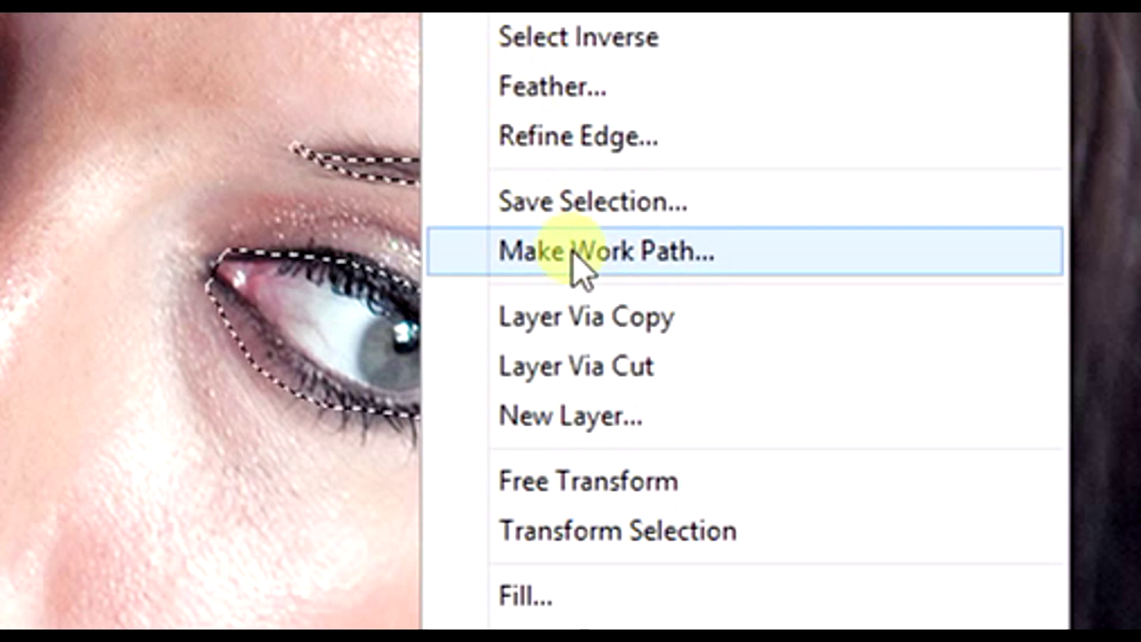
{"action": "left_click", "coordinate": [580, 321]}
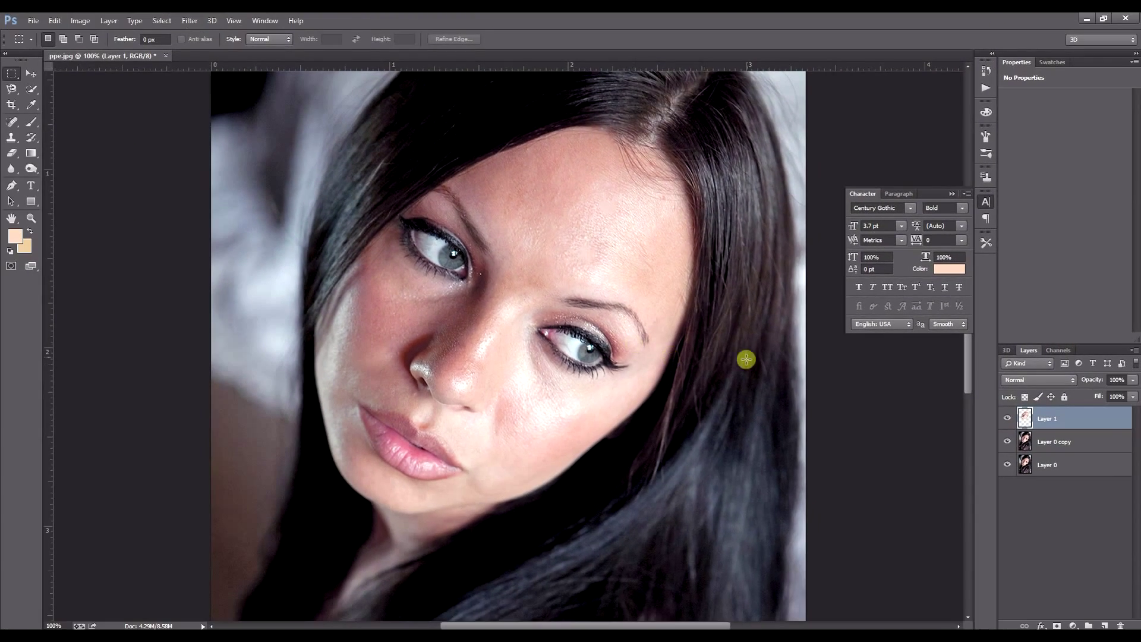
{"action": "left_click", "coordinate": [1008, 441]}
Step: Hide Layer 0 and apply a 4.5-pixel Gaussian Blur to Layer 1
{"action": "left_click", "coordinate": [1008, 466]}
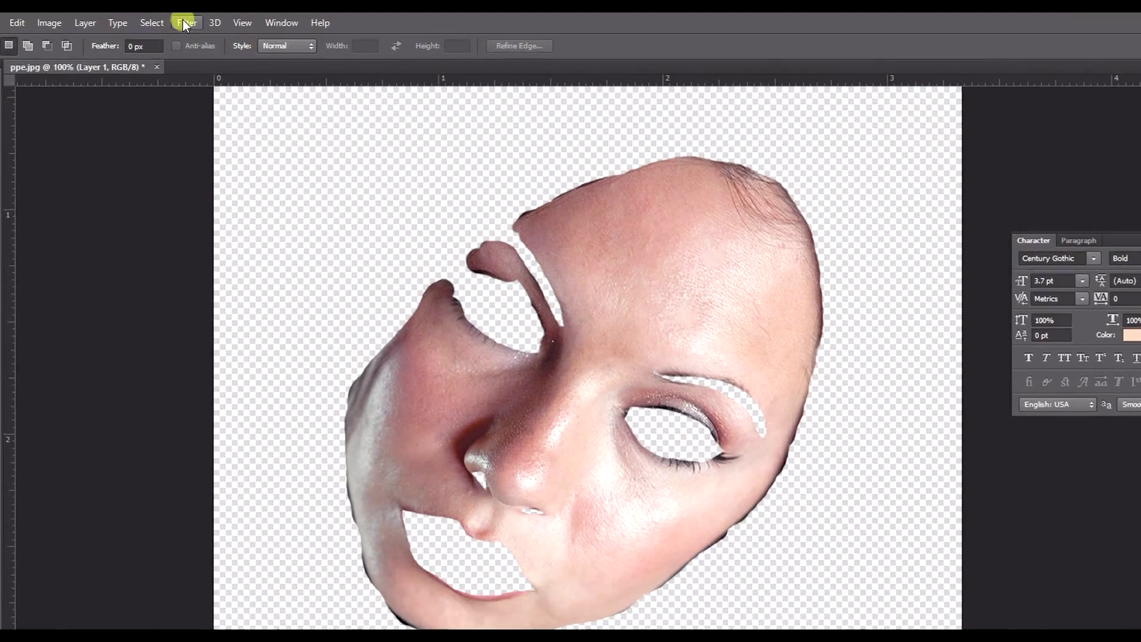
{"action": "left_click", "coordinate": [188, 20]}
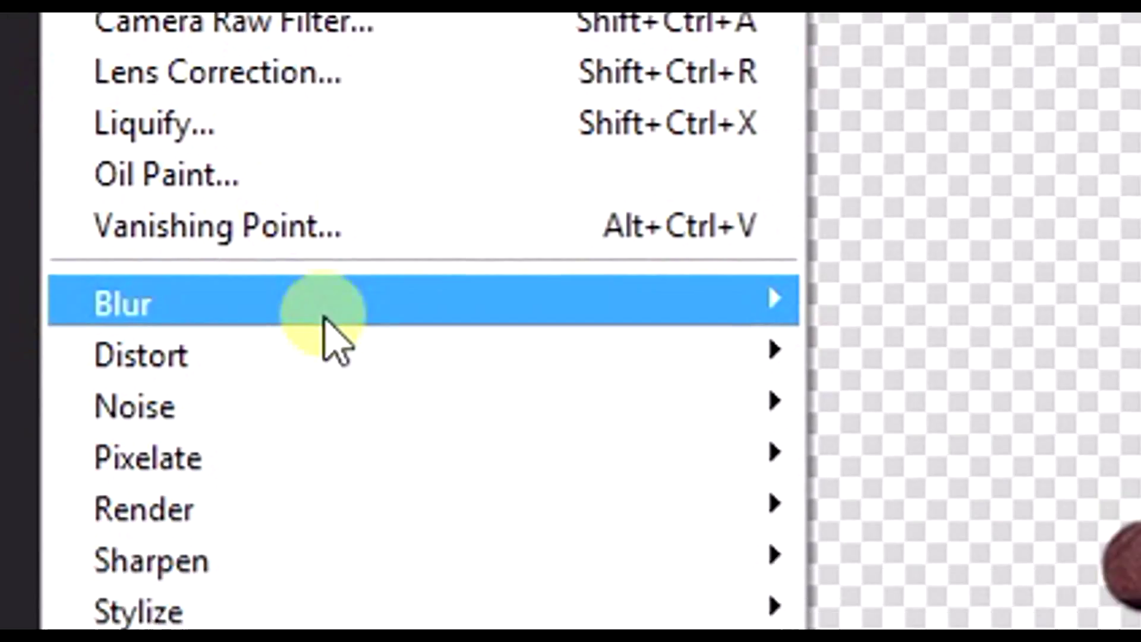
{"action": "mouse_move", "coordinate": [355, 481]}
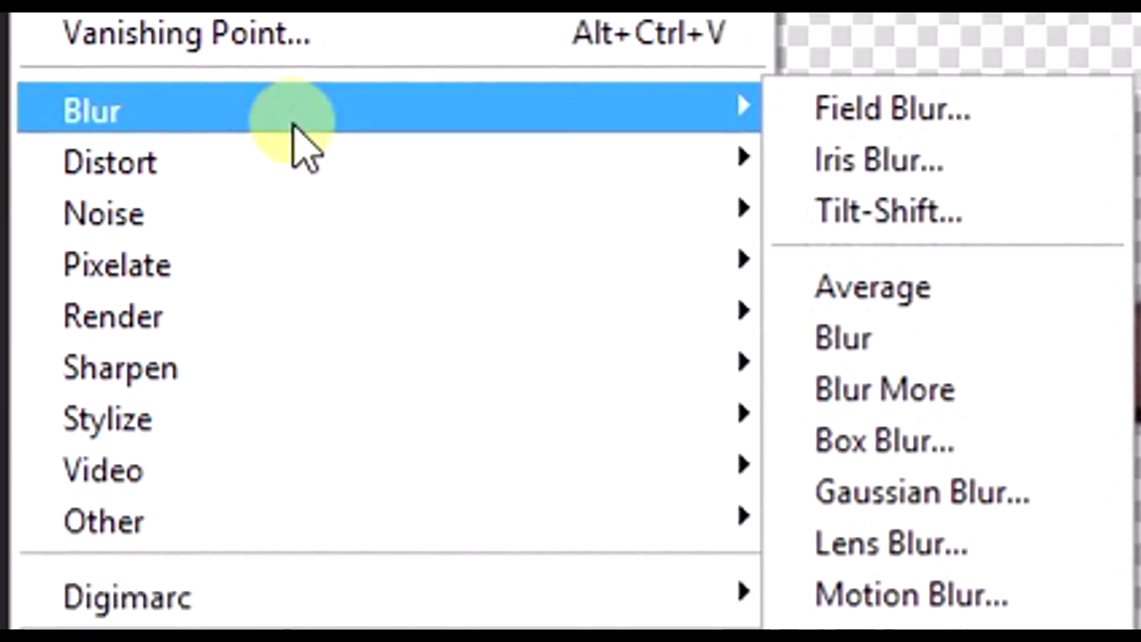
{"action": "left_click", "coordinate": [446, 255]}
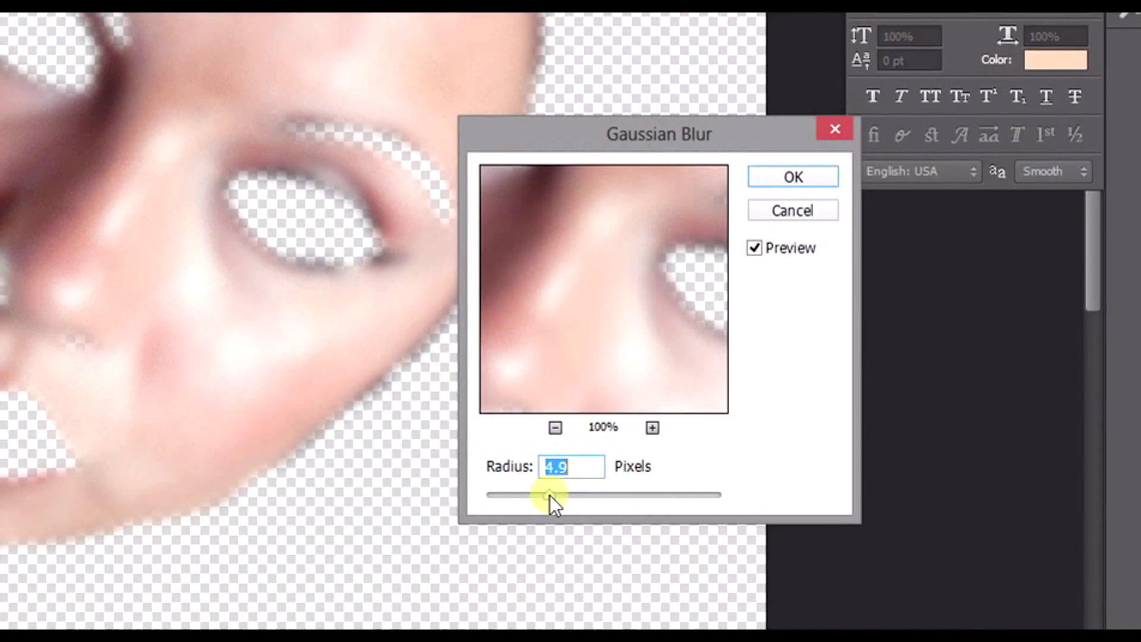
{"action": "mouse_move", "coordinate": [550, 494]}
{"action": "left_mouse_down"}
{"action": "mouse_move", "coordinate": [537, 495]}
{"action": "mouse_move", "coordinate": [547, 494]}
{"action": "left_mouse_up"}
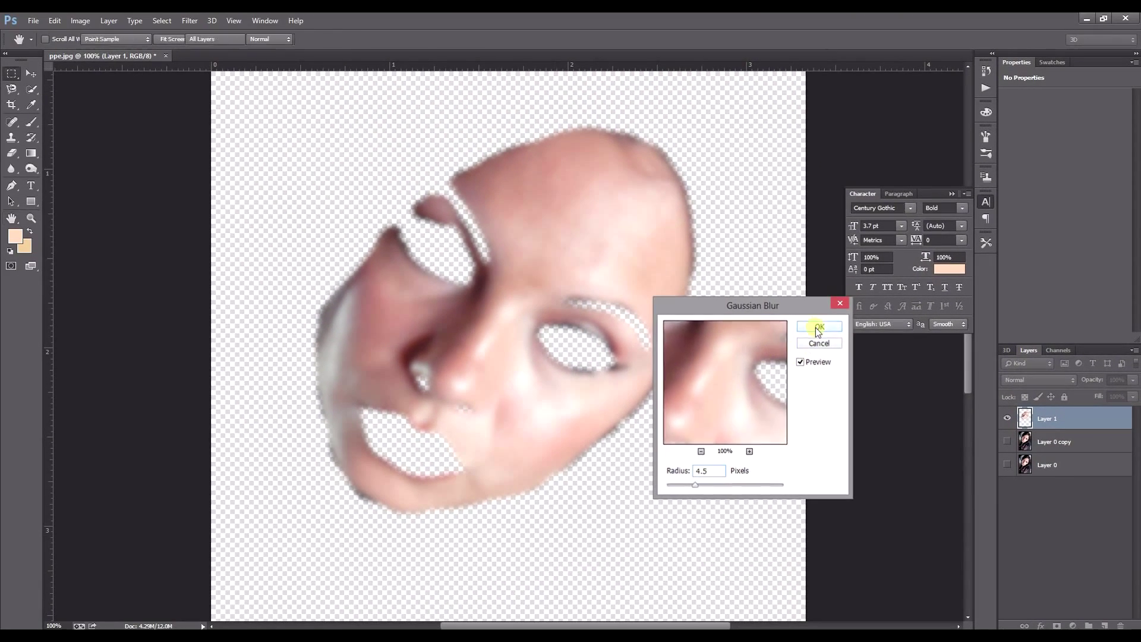
{"action": "left_click", "coordinate": [815, 303]}
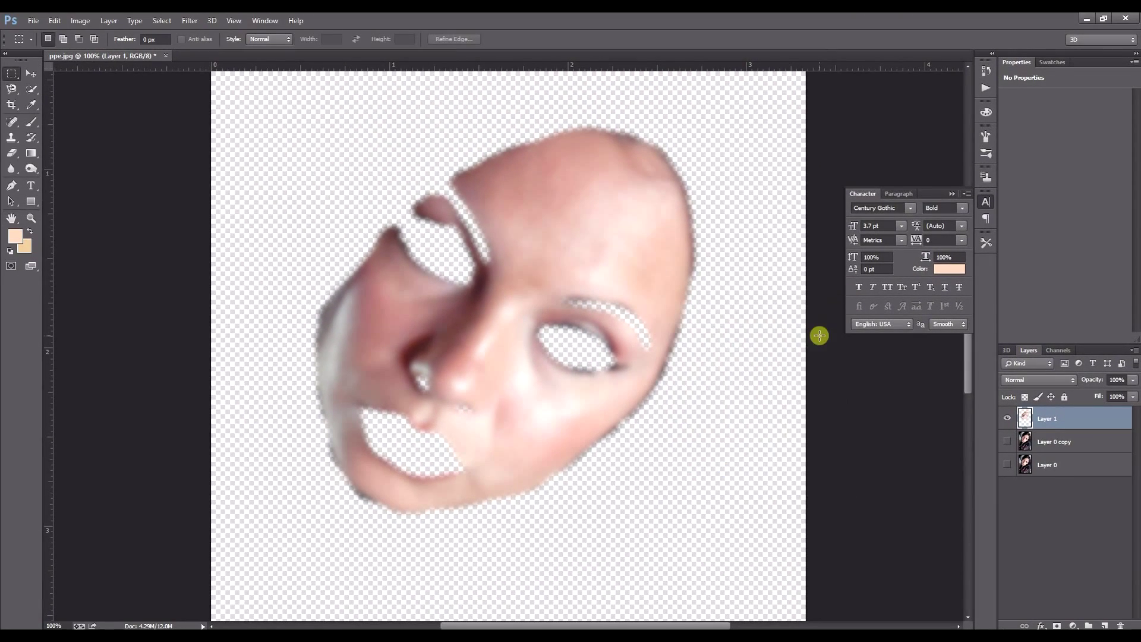
Step: Show Layer 0 copy again and lower Layer 1's opacity to about 50%, zooming out to check
{"action": "left_click", "coordinate": [1008, 443]}
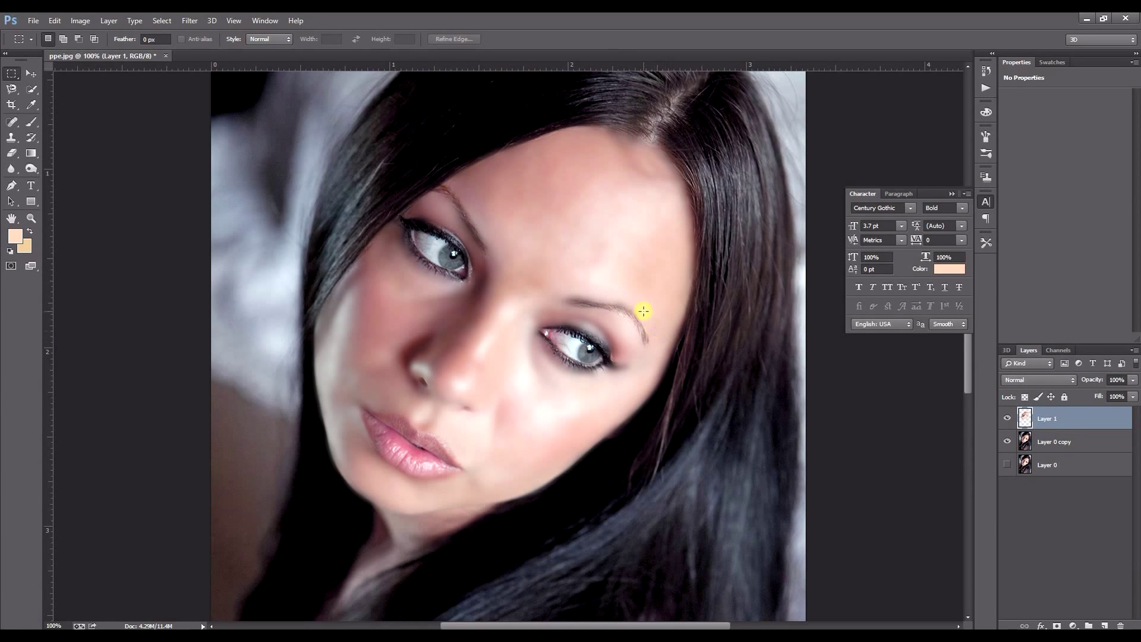
{"action": "left_click", "coordinate": [1133, 380]}
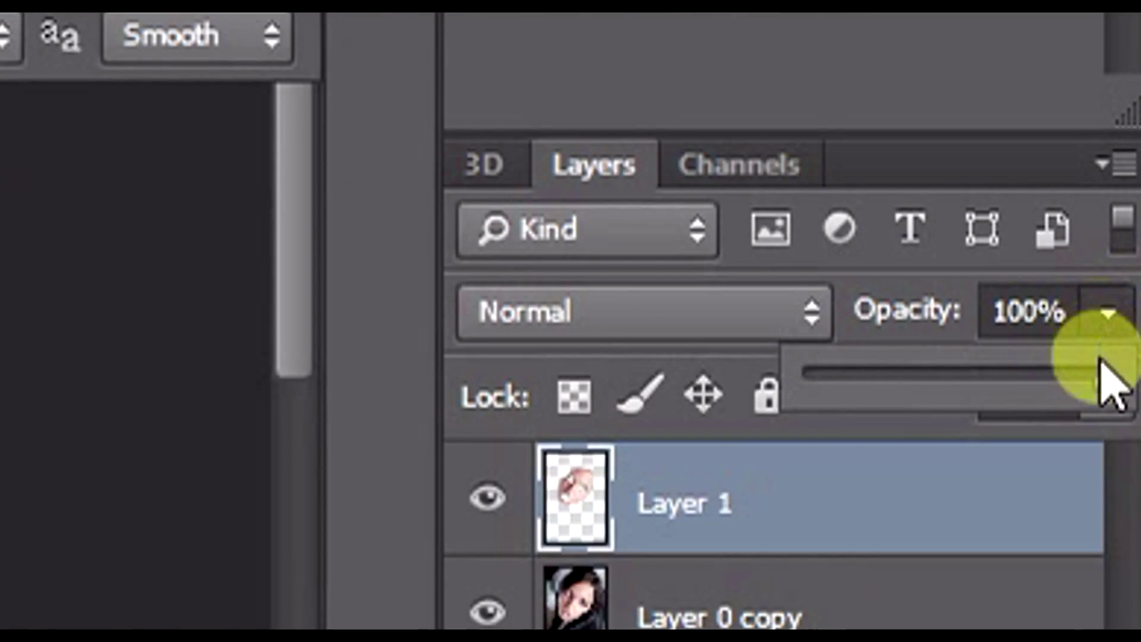
{"action": "left_click_drag", "start_coordinate": [1123, 387], "coordinate": [1039, 393]}
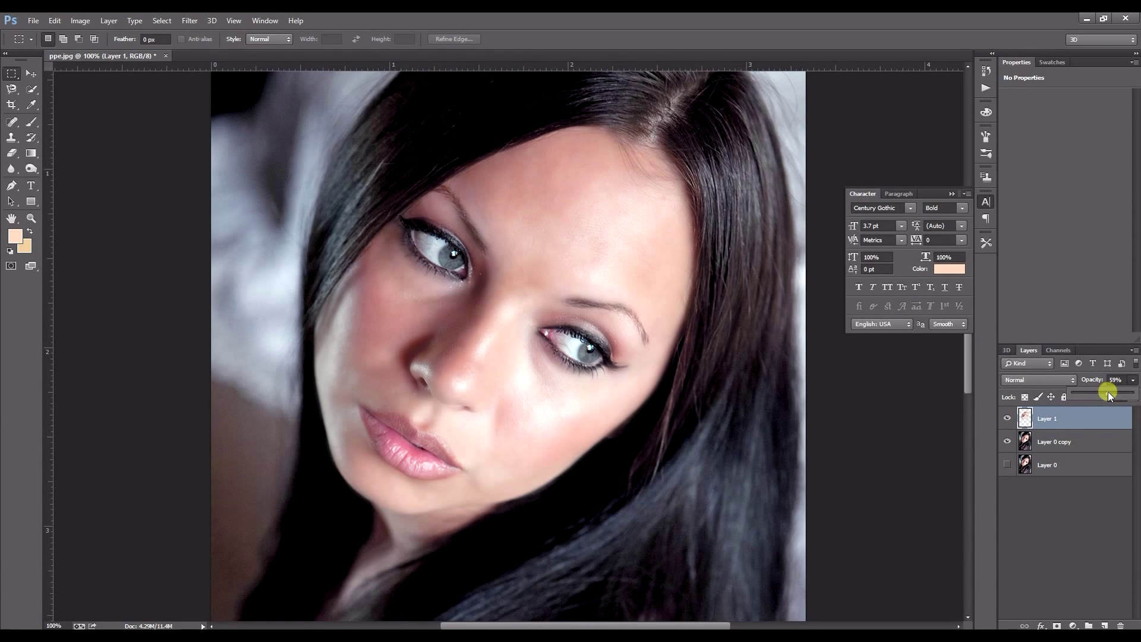
{"action": "left_click", "coordinate": [851, 406]}
{"action": "key", "text": "ctrl+minus"}
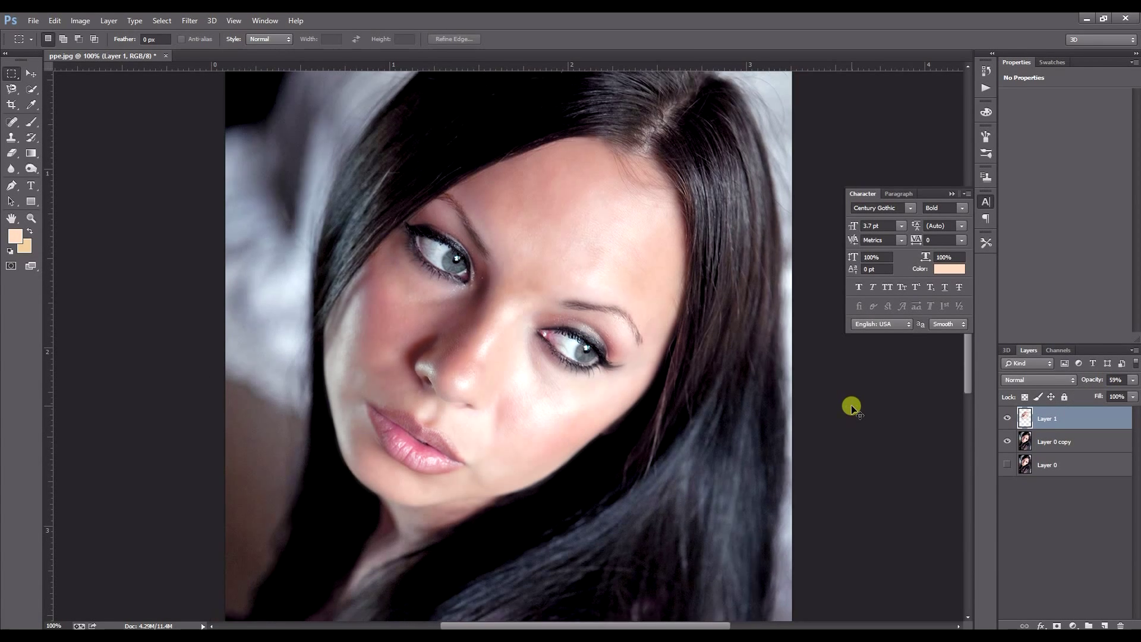
{"action": "left_click", "coordinate": [1133, 380]}
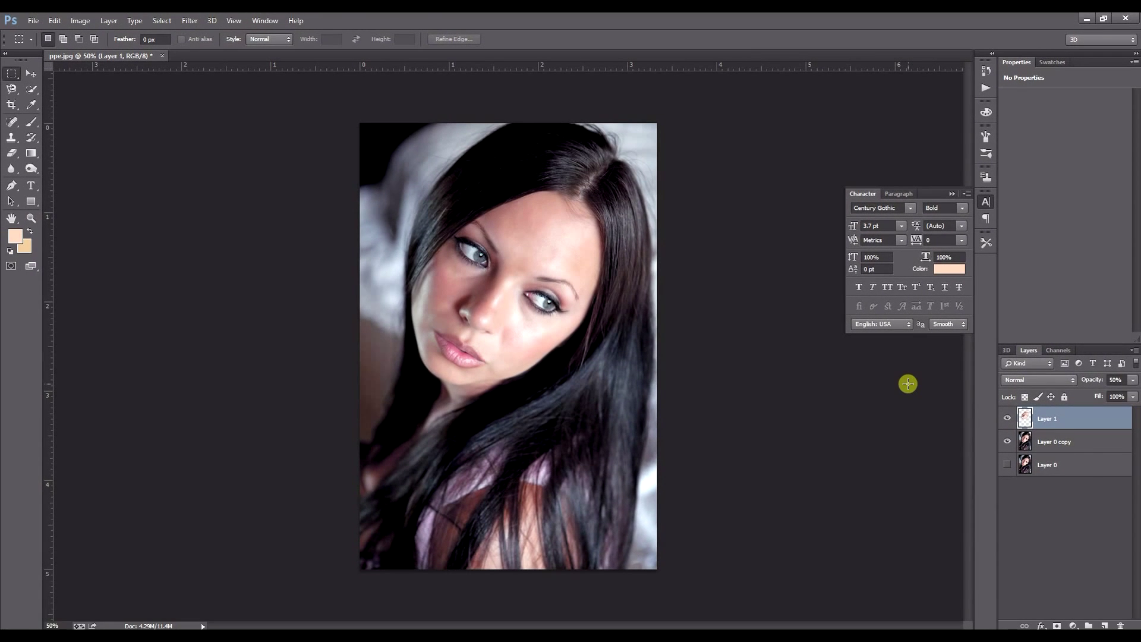
Step: Fine-tune Layer 1's opacity slider to 55%
{"action": "left_click", "coordinate": [1132, 381]}
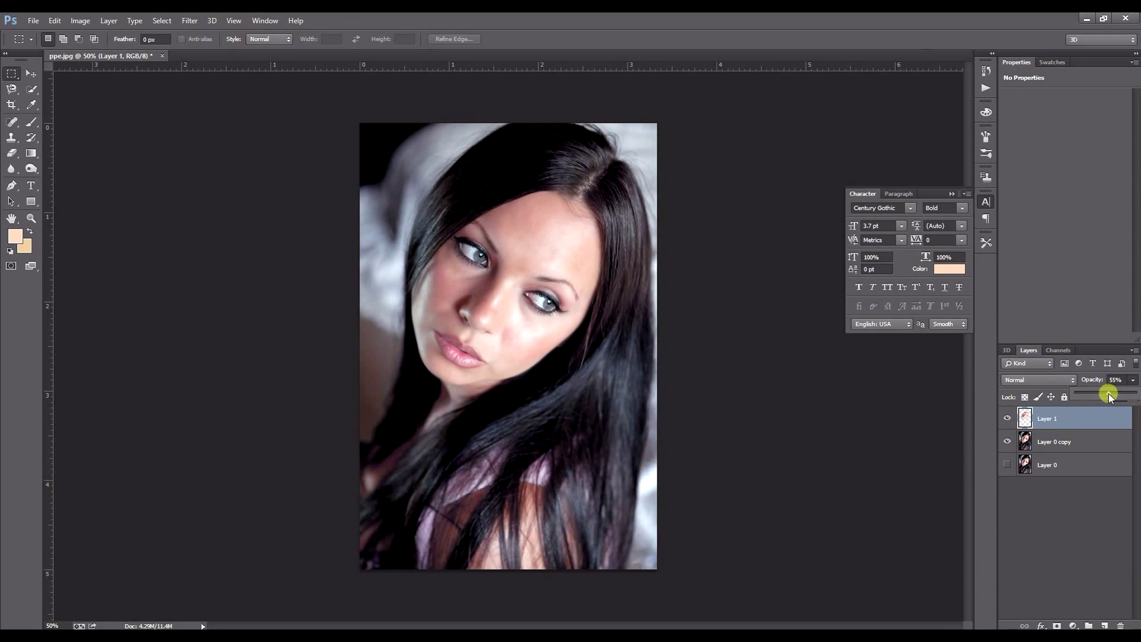